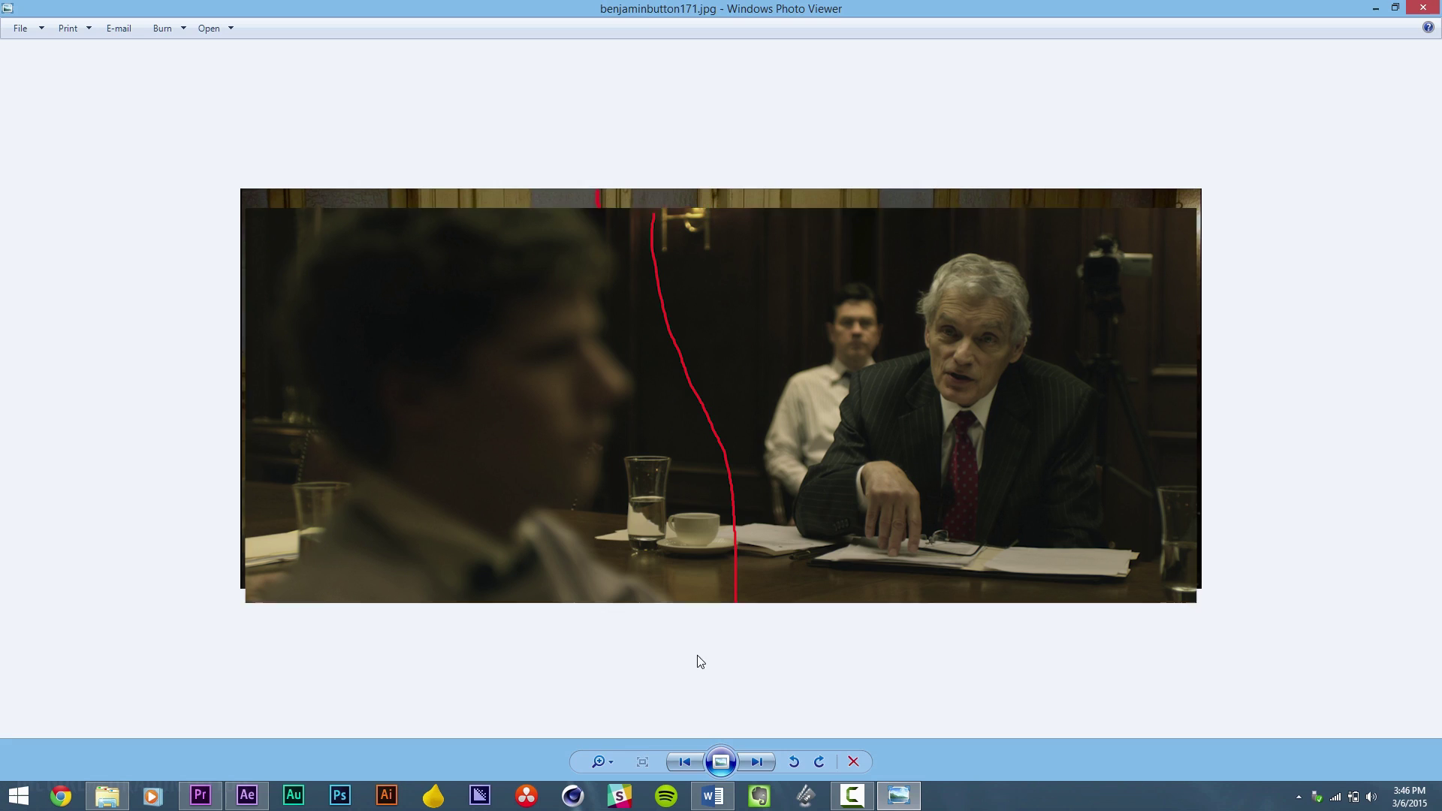
Advance Photo Viewer past benjaminbutton171.jpg to the next film still.
{"action": "key", "text": "Right"}
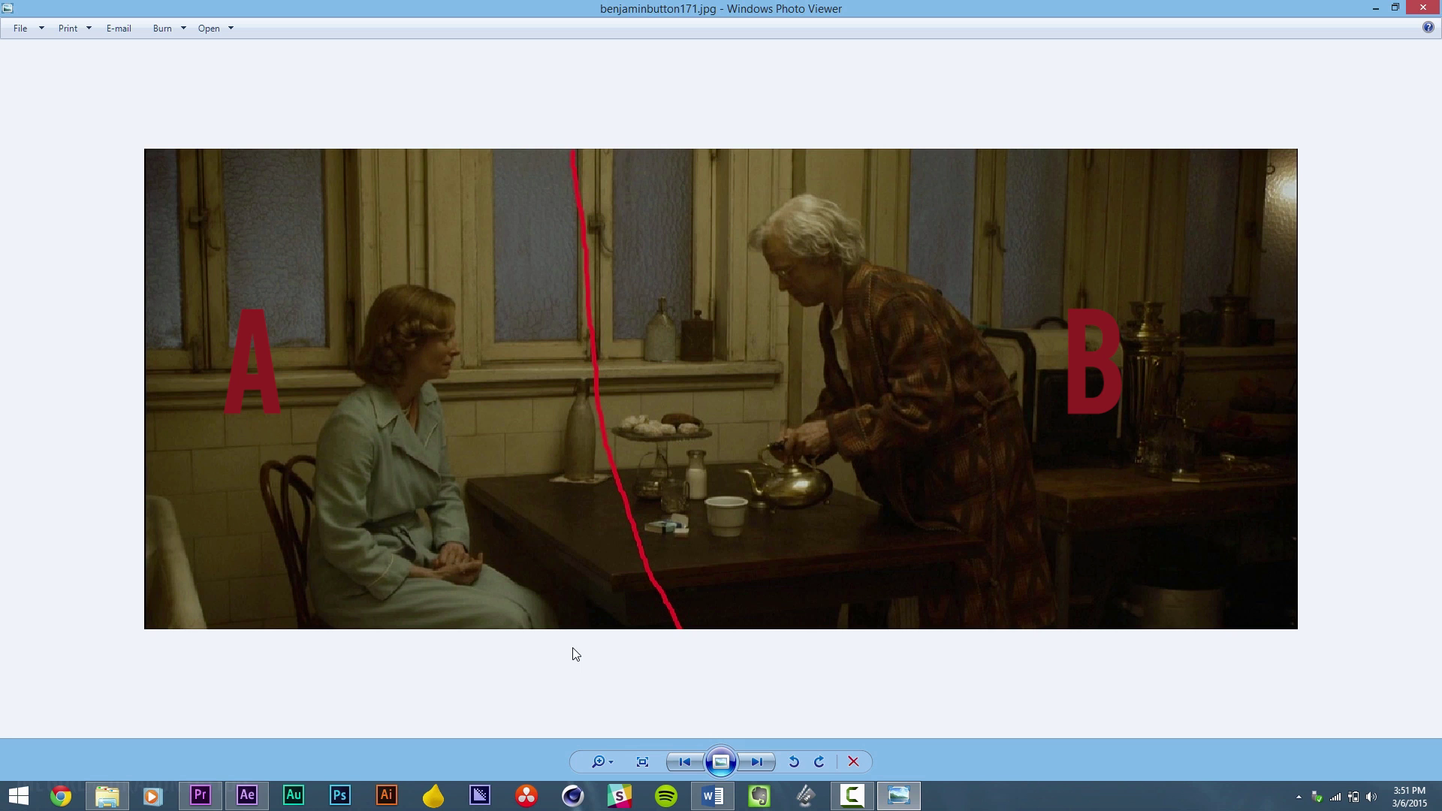
Step through further split-seam film stills until socialnetwork-052.jpg is shown.
{"action": "left_click", "coordinate": [753, 755]}
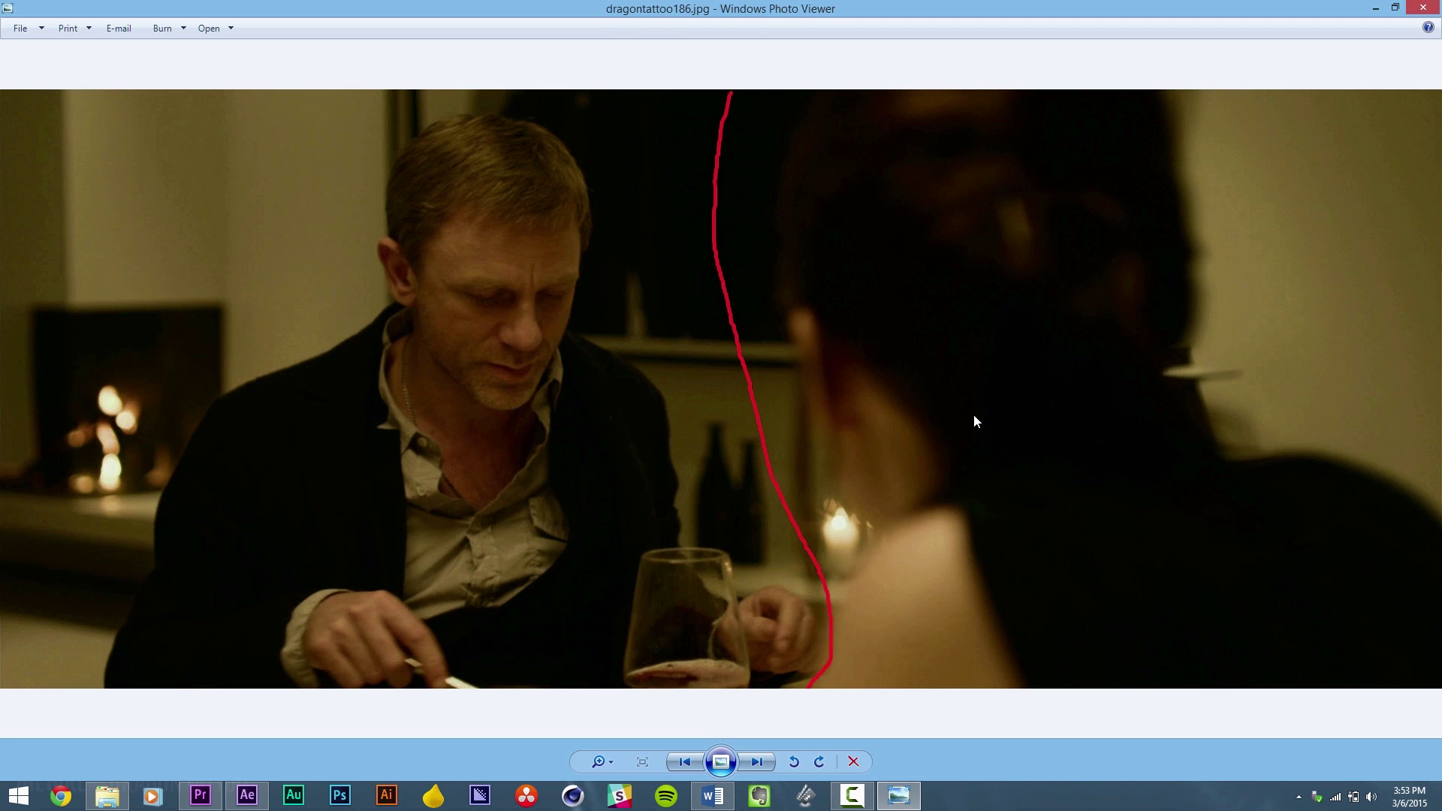
{"action": "key", "text": "Right"}
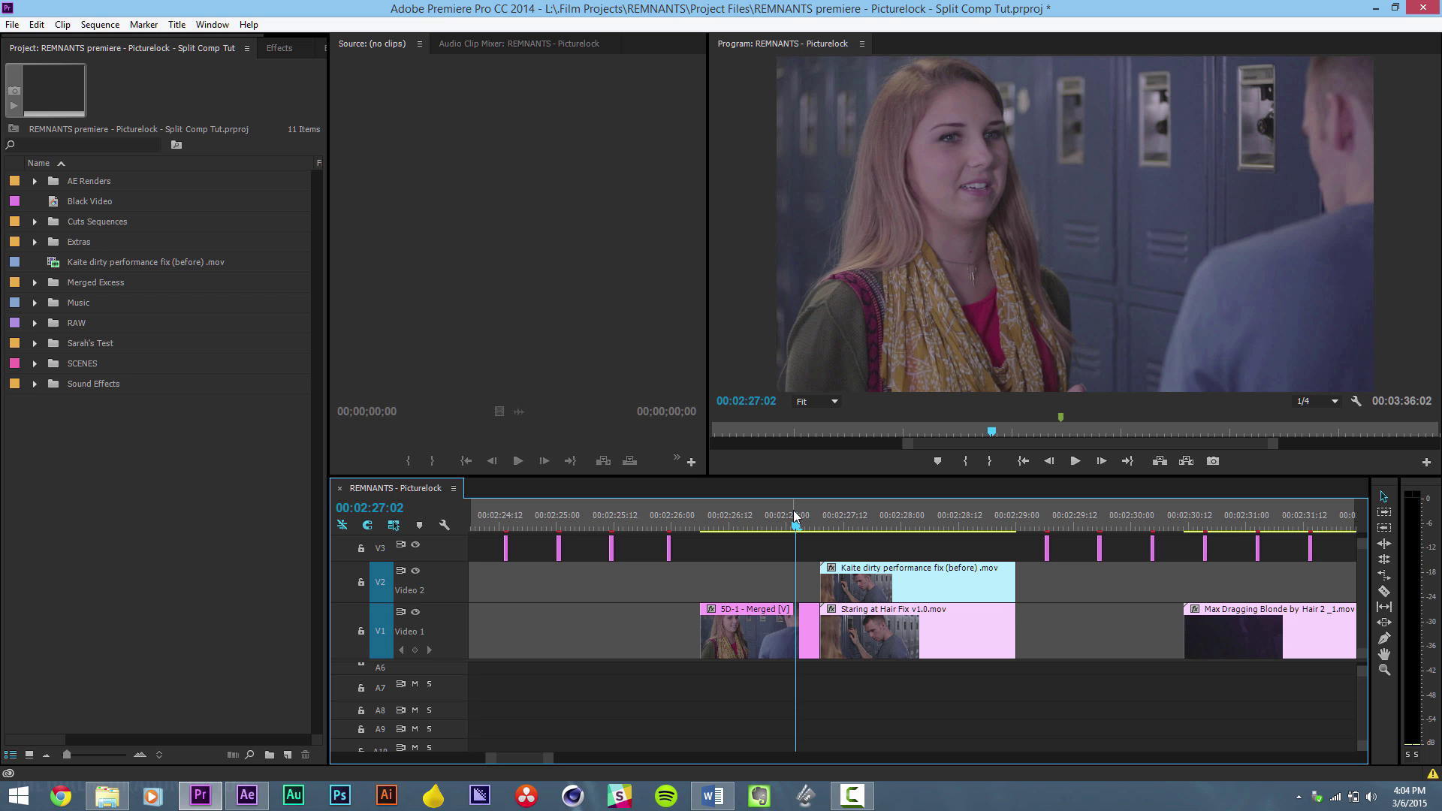
Scrub through Staring at Hair Fix v1.0.mov, then select the James layer in After Effects.
{"action": "left_click_drag", "start_coordinate": [794, 516], "coordinate": [876, 517]}
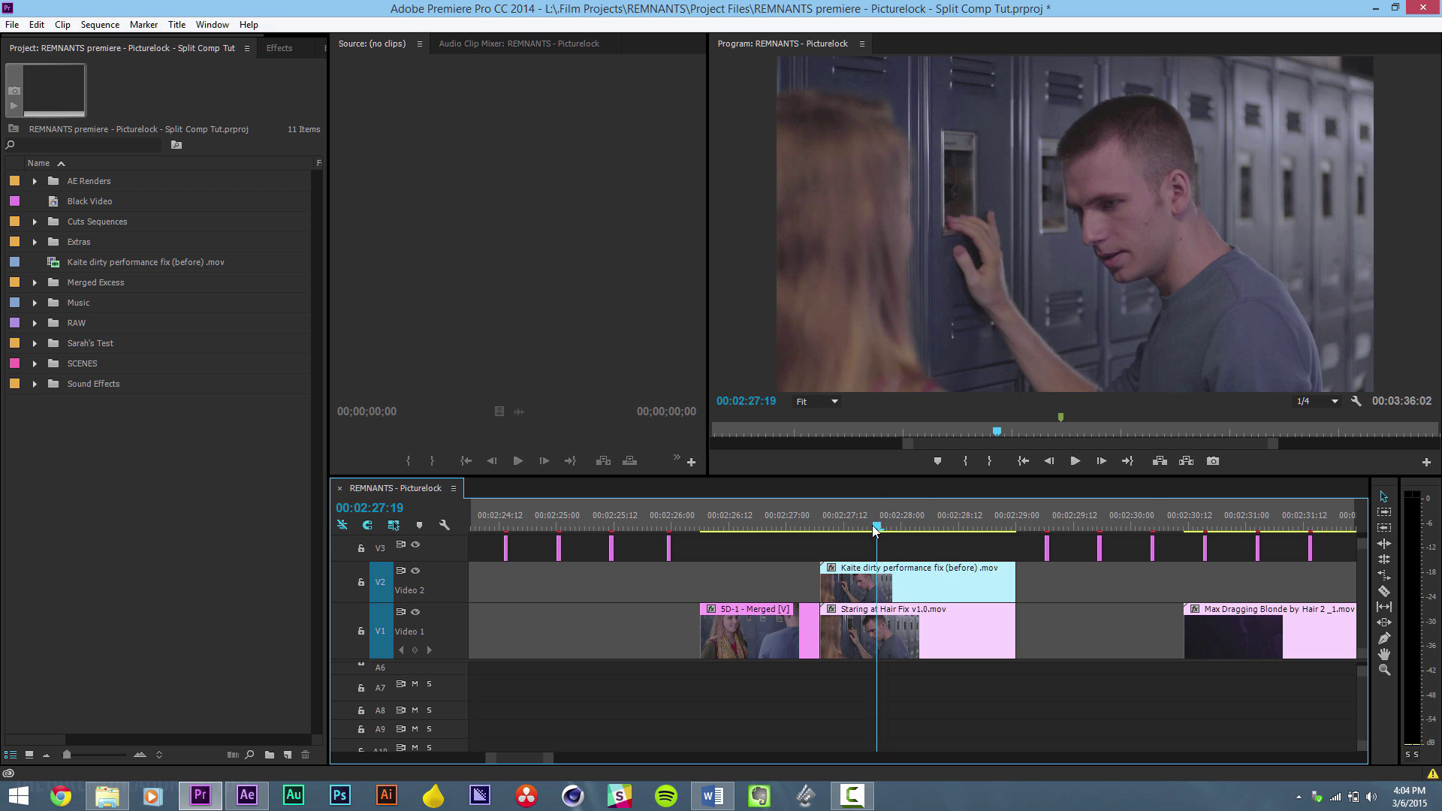
{"action": "left_click_drag", "start_coordinate": [877, 527], "coordinate": [720, 540]}
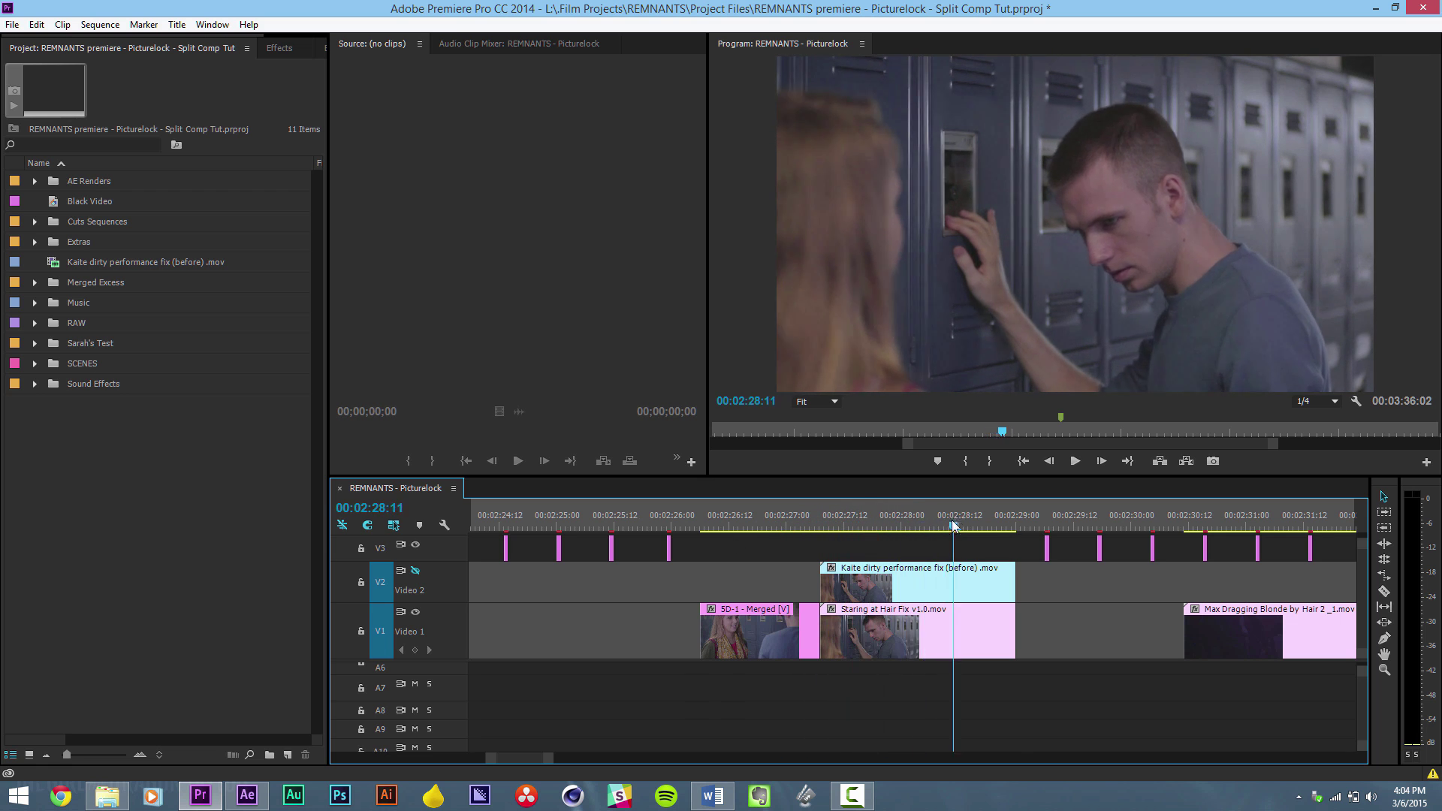
{"action": "key", "text": "alt+Tab"}
{"action": "left_click", "coordinate": [737, 353]}
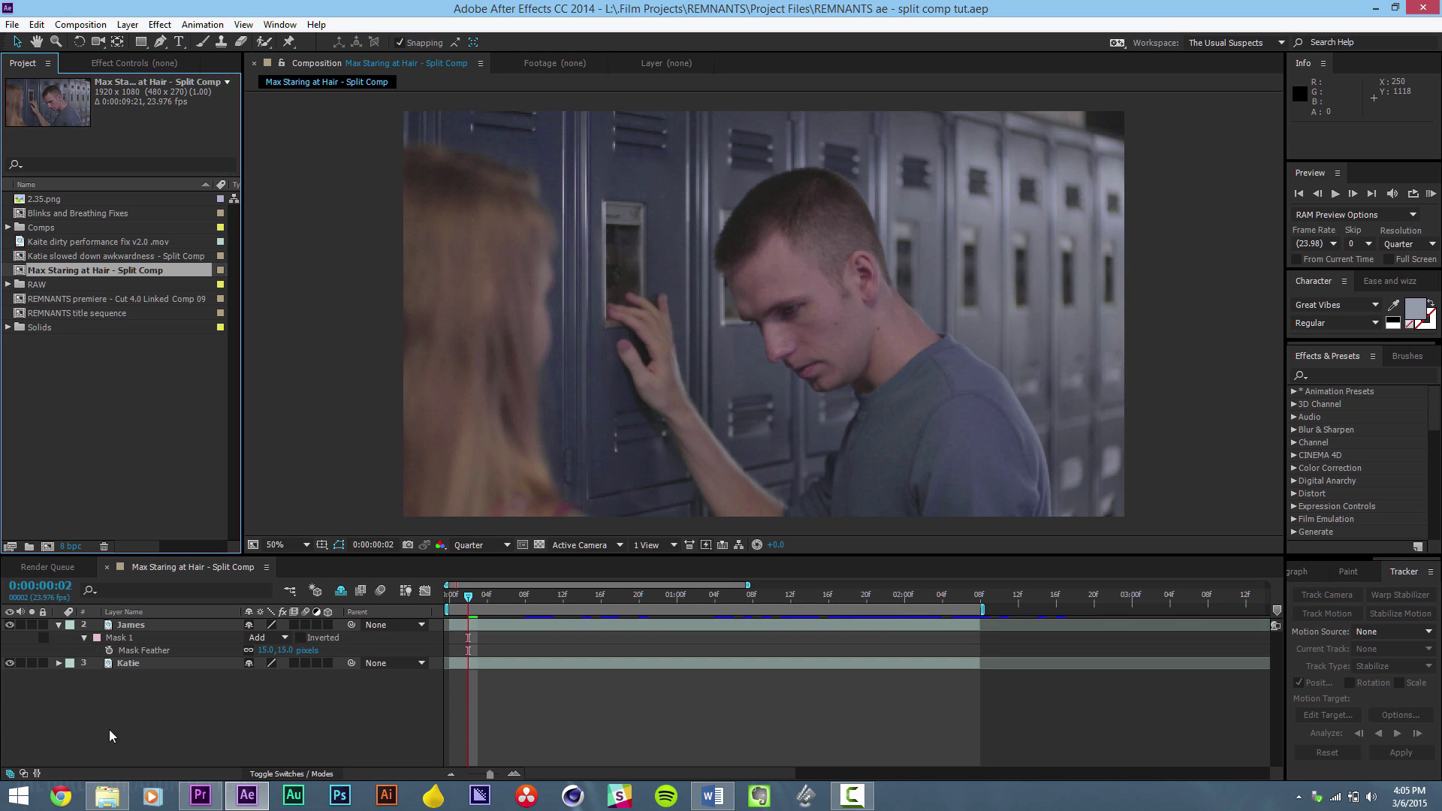
At 0:00:01:14, toggle the James layer on and off to compare it with Katie's take.
{"action": "left_click", "coordinate": [9, 625]}
{"action": "left_click_drag", "start_coordinate": [492, 597], "coordinate": [630, 595]}
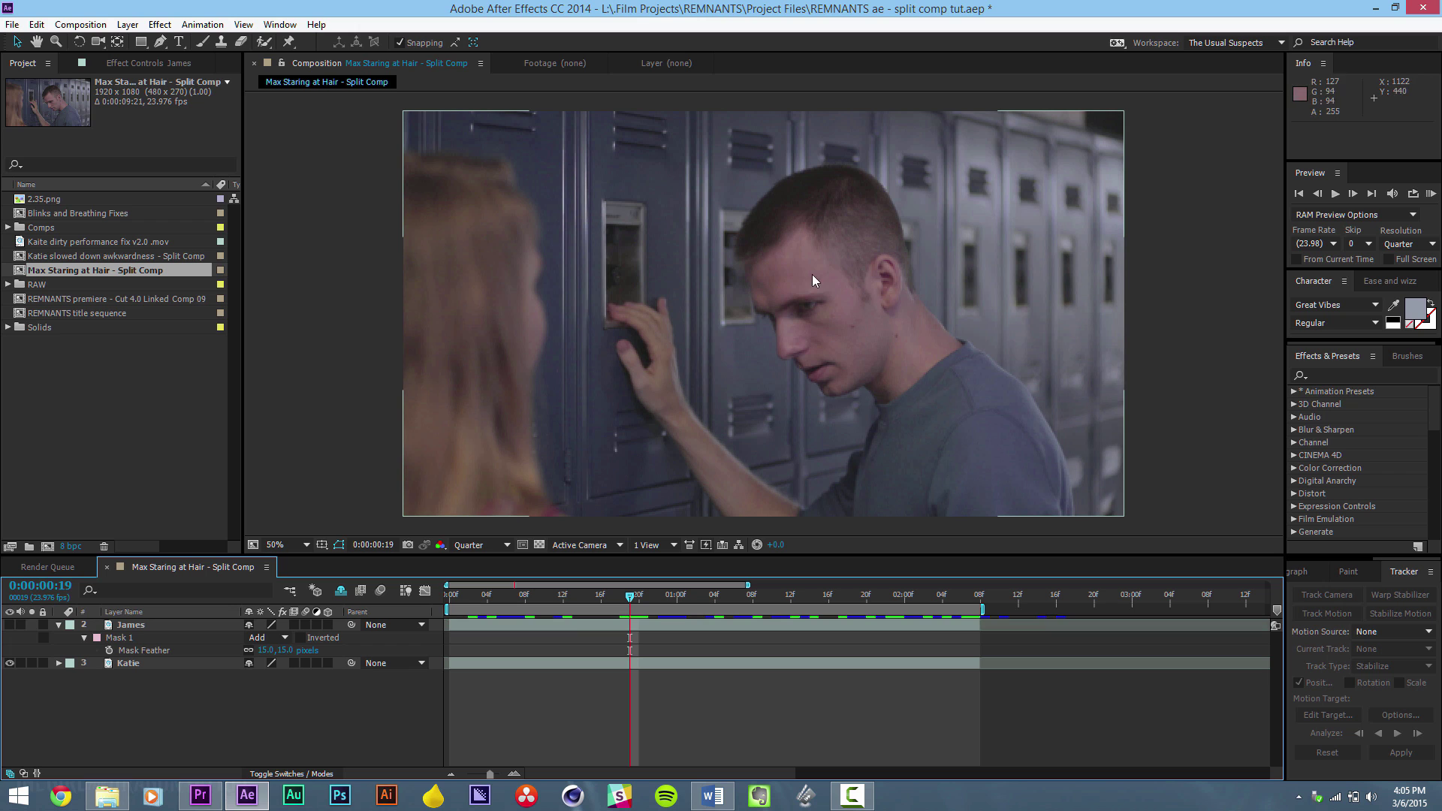
{"action": "left_click", "coordinate": [502, 626]}
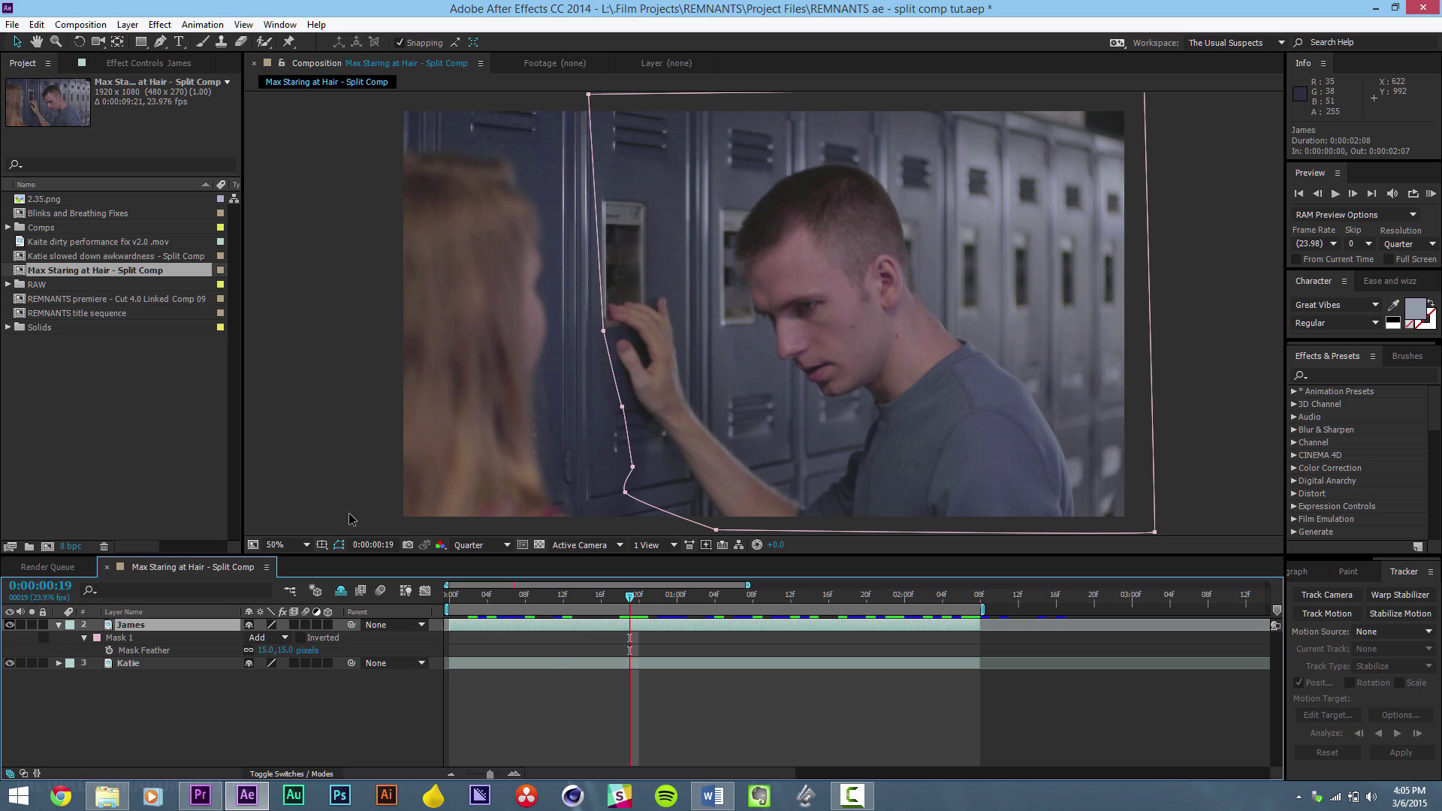
{"action": "left_click", "coordinate": [602, 356]}
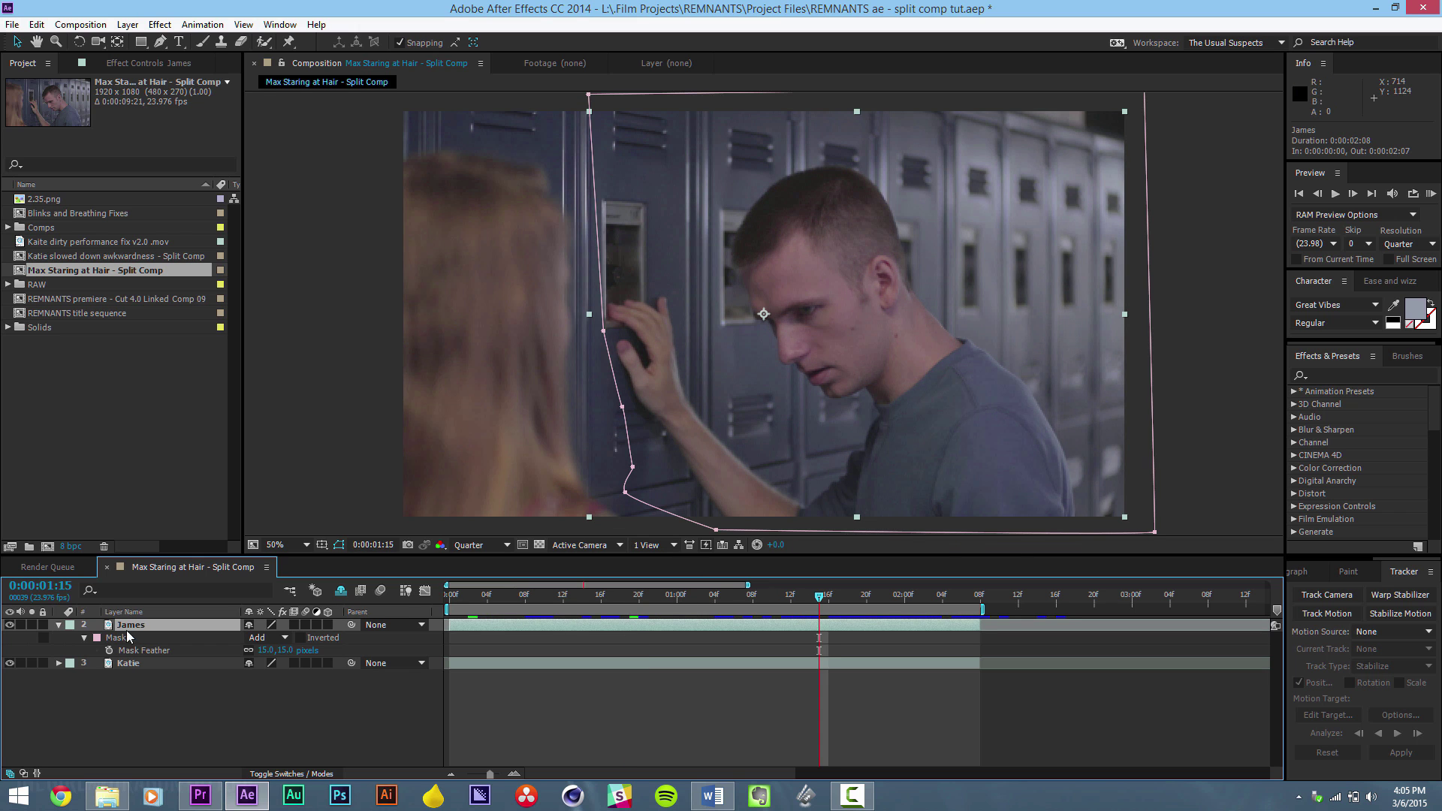
{"action": "left_click", "coordinate": [10, 626]}
{"action": "left_click", "coordinate": [10, 626]}
{"action": "left_click", "coordinate": [9, 626]}
{"action": "left_click", "coordinate": [10, 626]}
{"action": "left_click", "coordinate": [10, 626]}
{"action": "left_click", "coordinate": [10, 626]}
Offset the James layer to start at frame 3 and Katie at frame 4, hiding the mask outline.
{"action": "left_click_drag", "start_coordinate": [786, 626], "coordinate": [873, 625]}
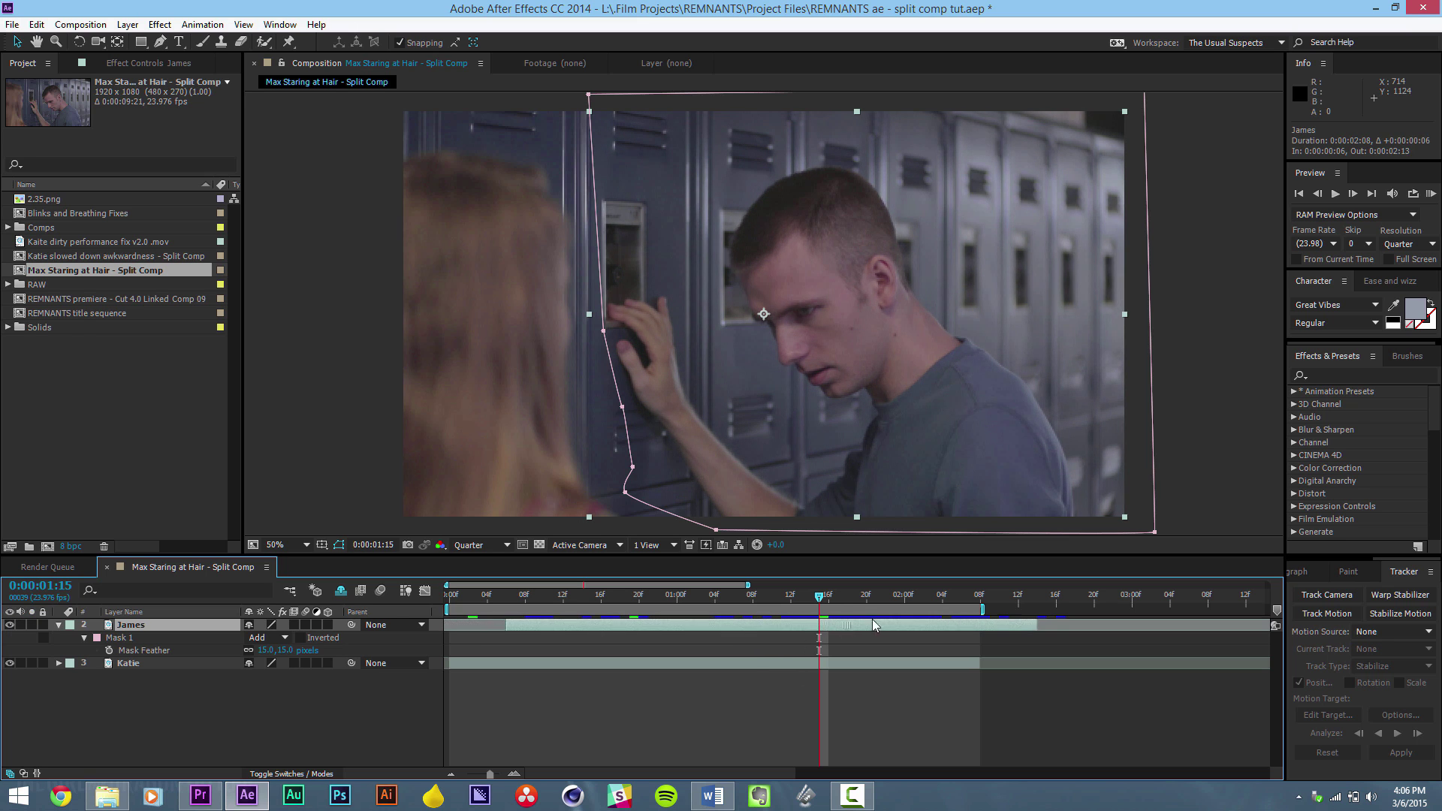
{"action": "left_click_drag", "start_coordinate": [999, 619], "coordinate": [965, 616]}
{"action": "left_click_drag", "start_coordinate": [856, 616], "coordinate": [804, 625]}
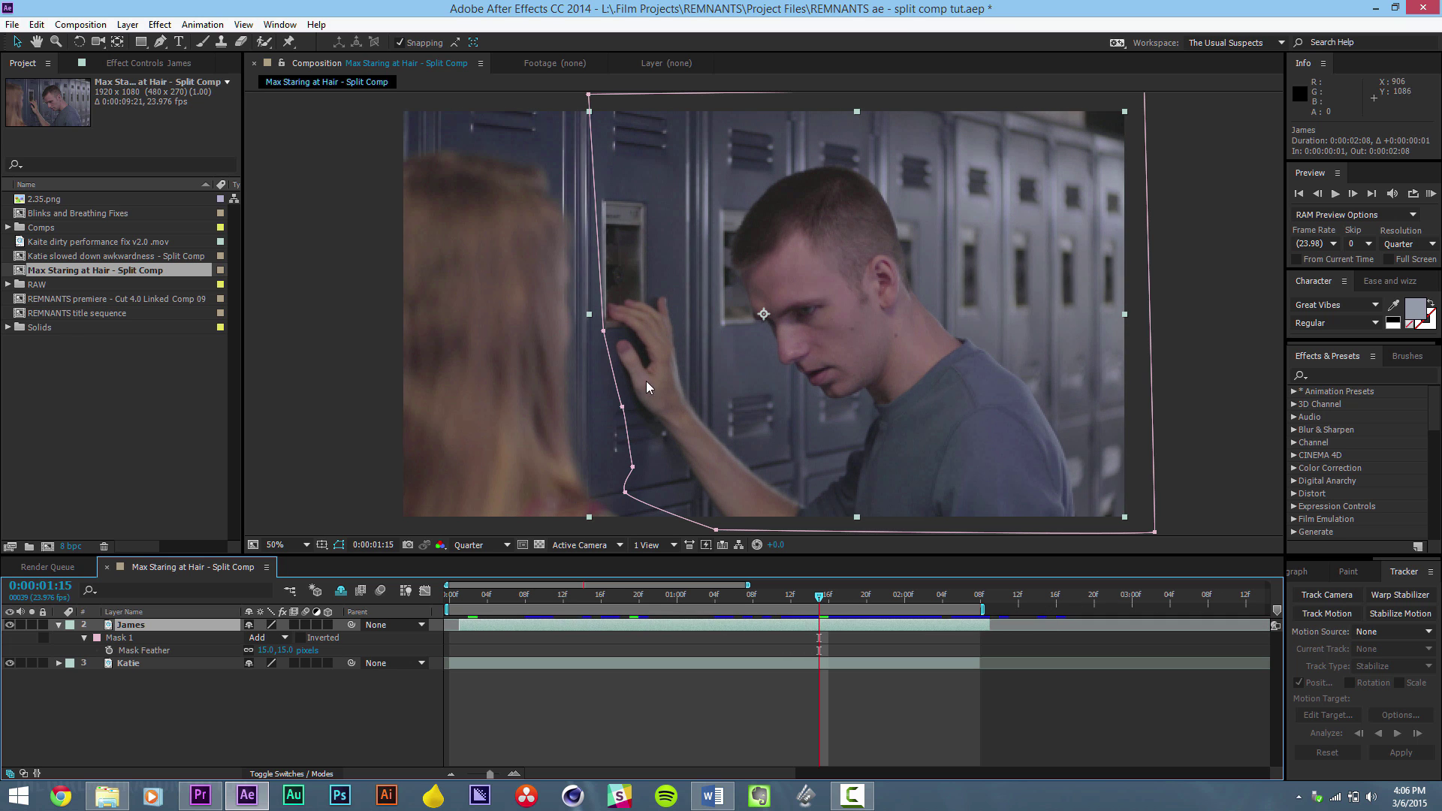
{"action": "left_click", "coordinate": [338, 545]}
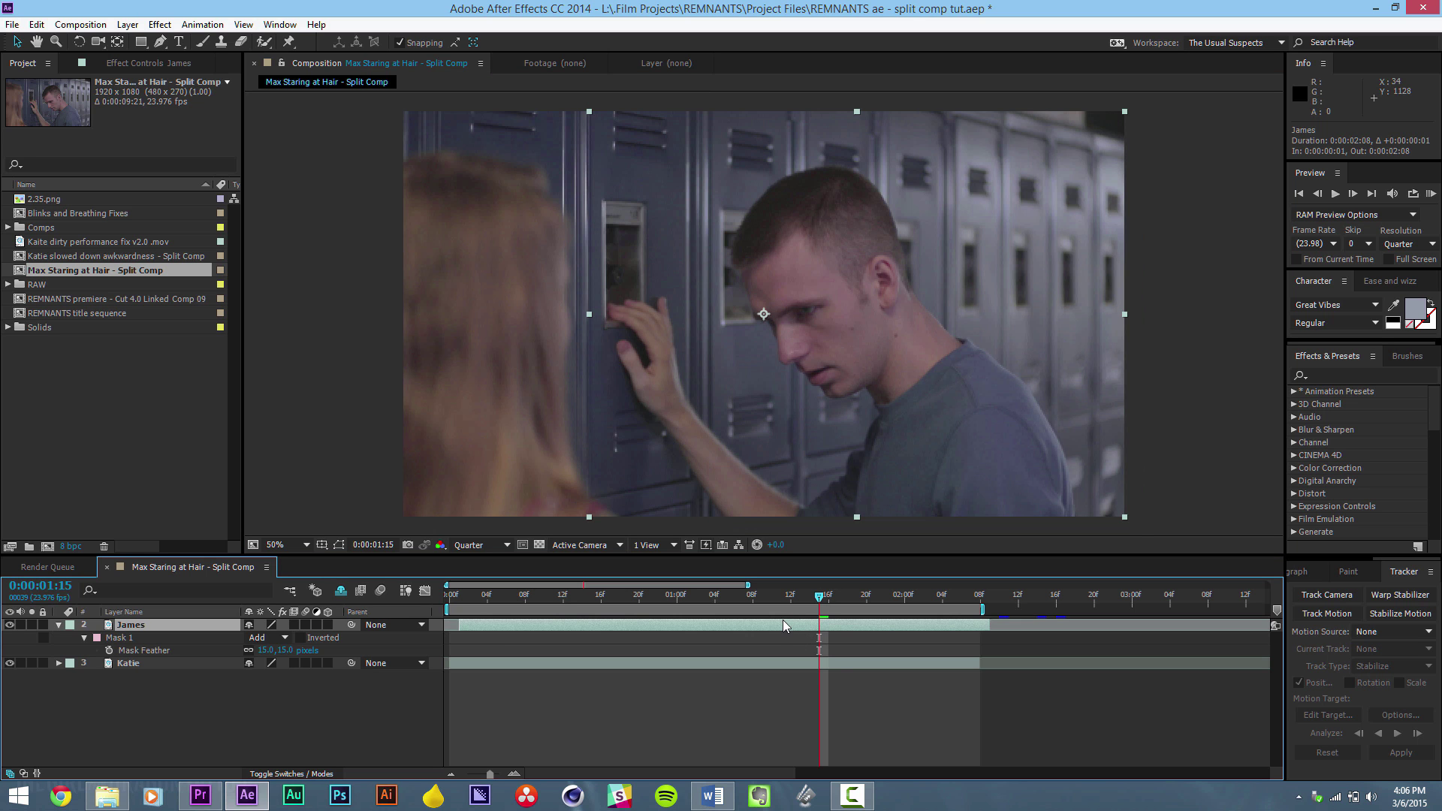
{"action": "left_click_drag", "start_coordinate": [783, 626], "coordinate": [903, 611]}
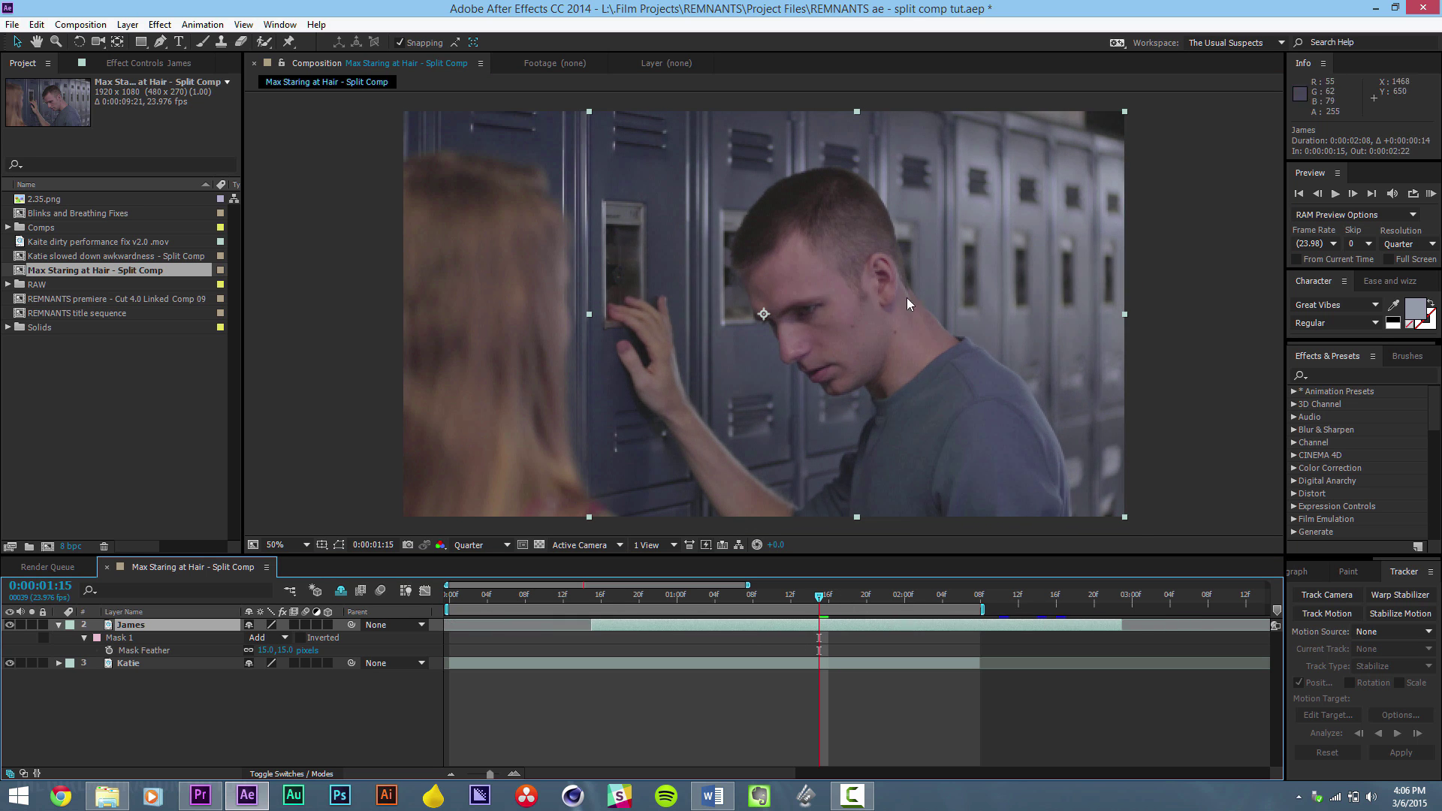
{"action": "left_click_drag", "start_coordinate": [667, 660], "coordinate": [688, 631]}
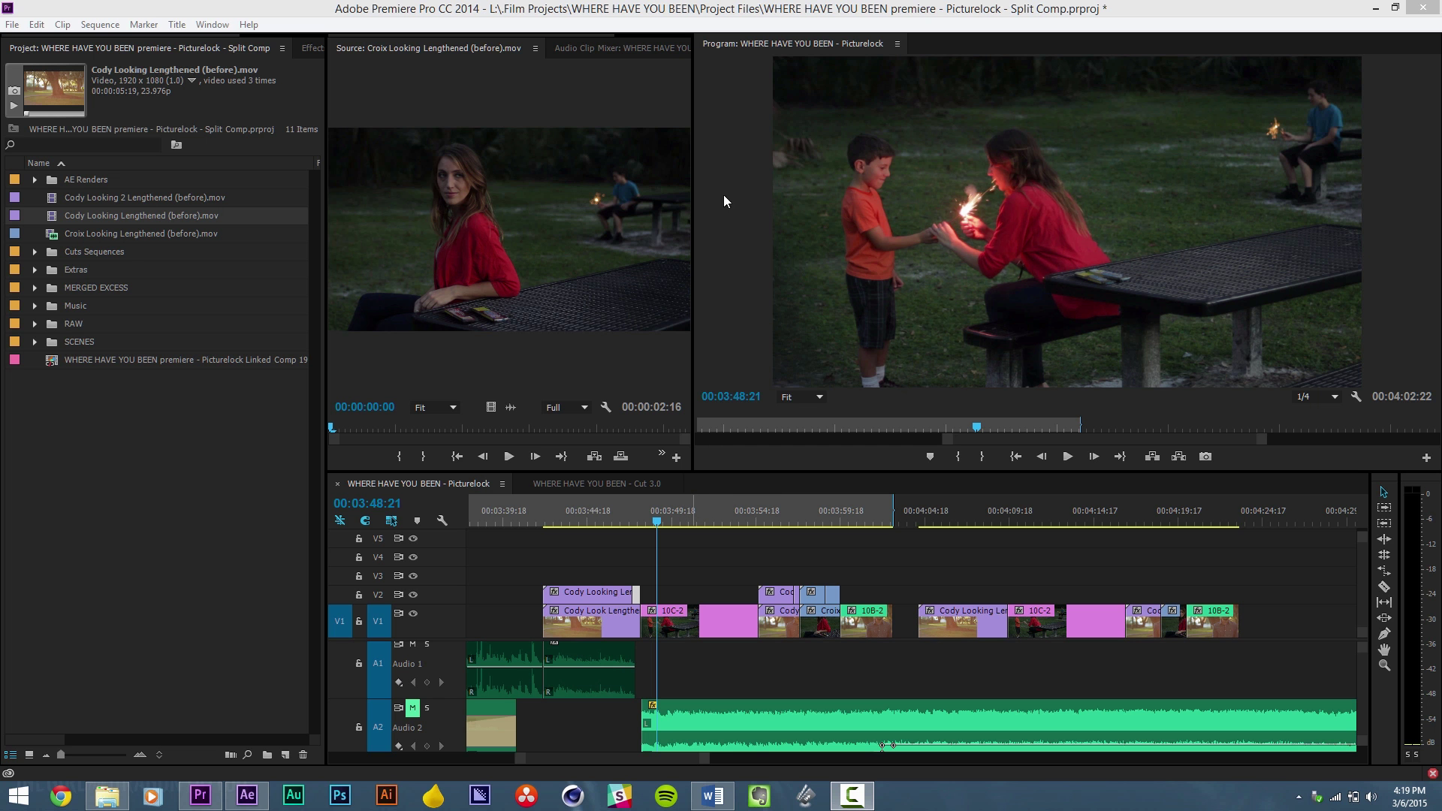
{"action": "left_click", "coordinate": [577, 511]}
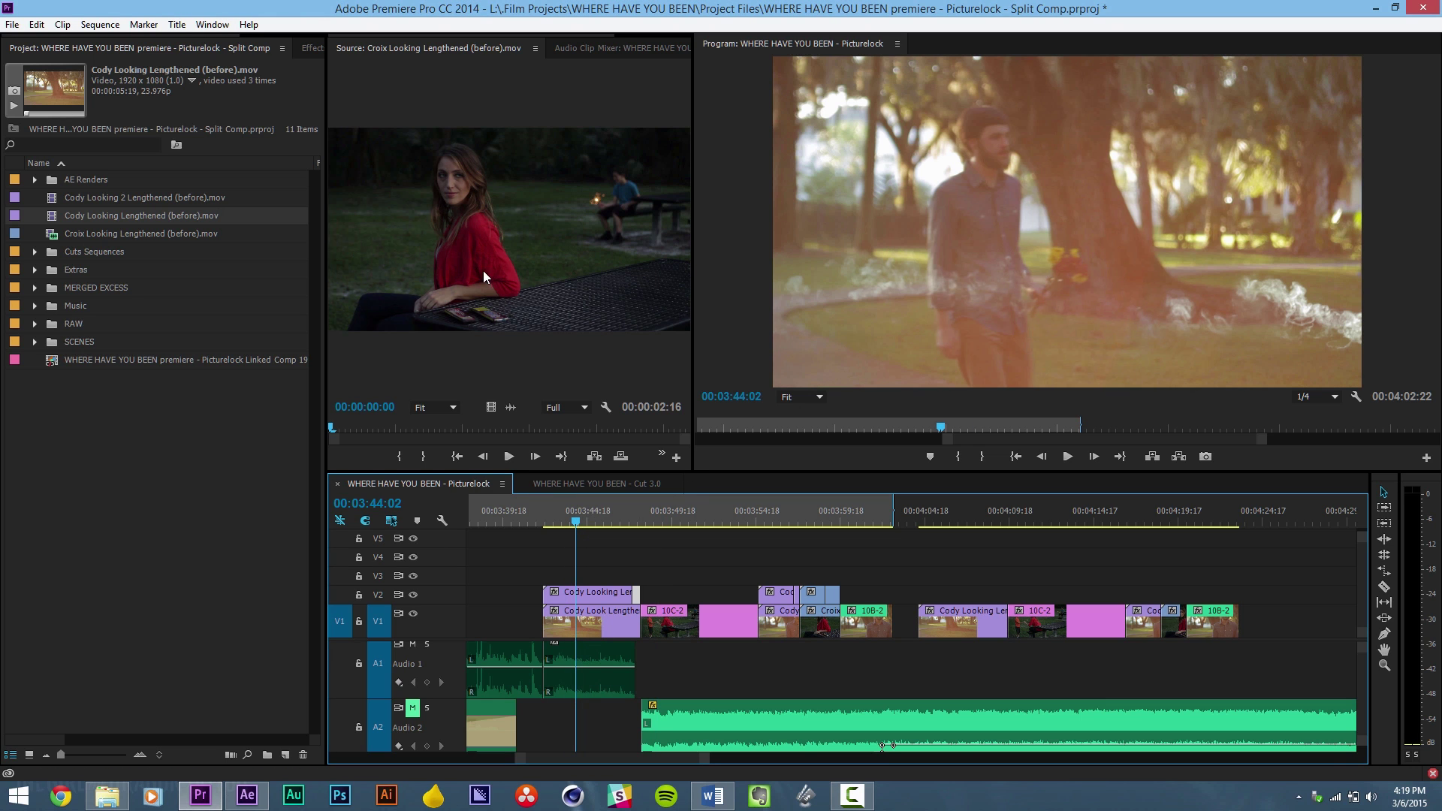
{"action": "key", "text": "space"}
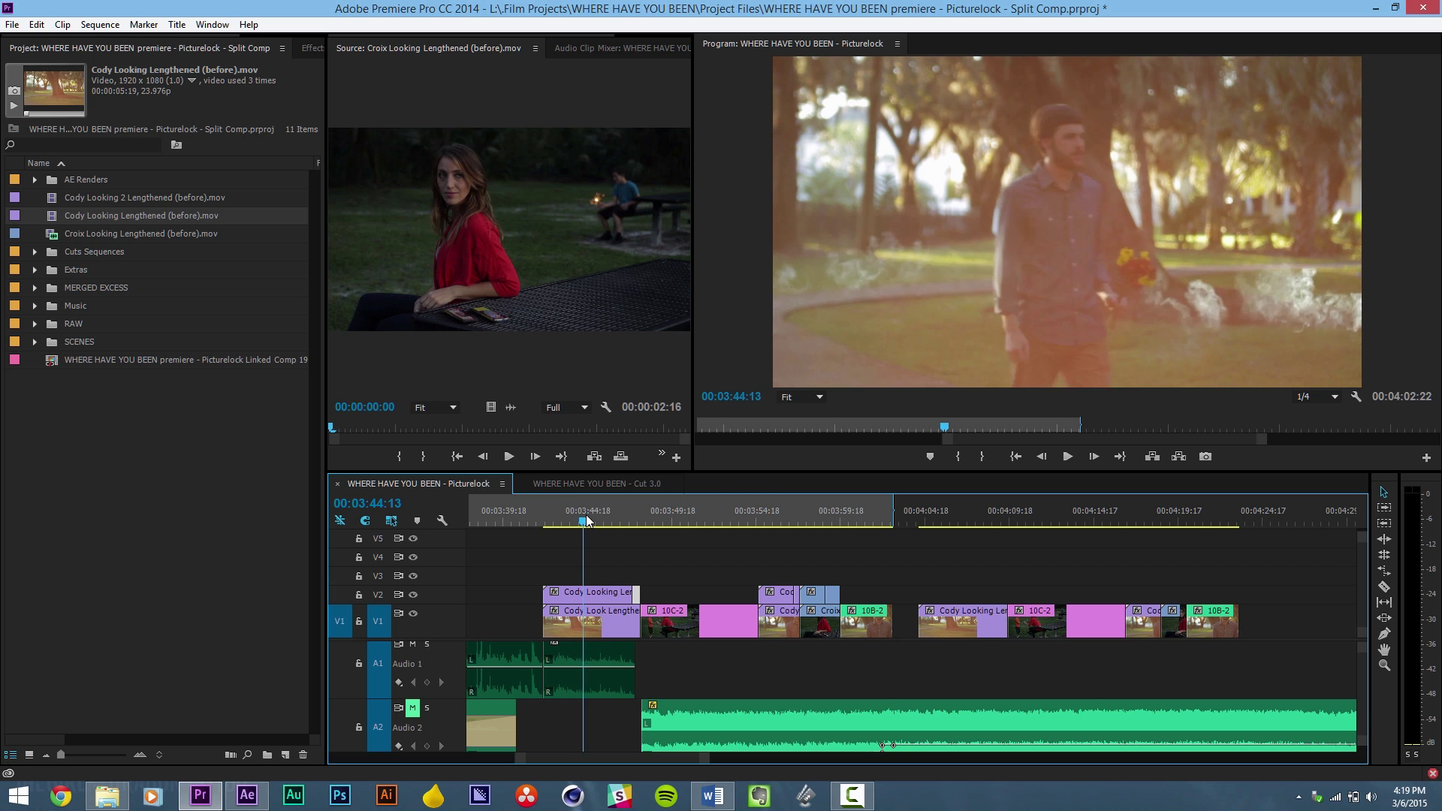
{"action": "mouse_move", "coordinate": [619, 511]}
{"action": "left_mouse_down"}
{"action": "mouse_move", "coordinate": [849, 517]}
{"action": "mouse_move", "coordinate": [620, 523]}
{"action": "left_mouse_up"}
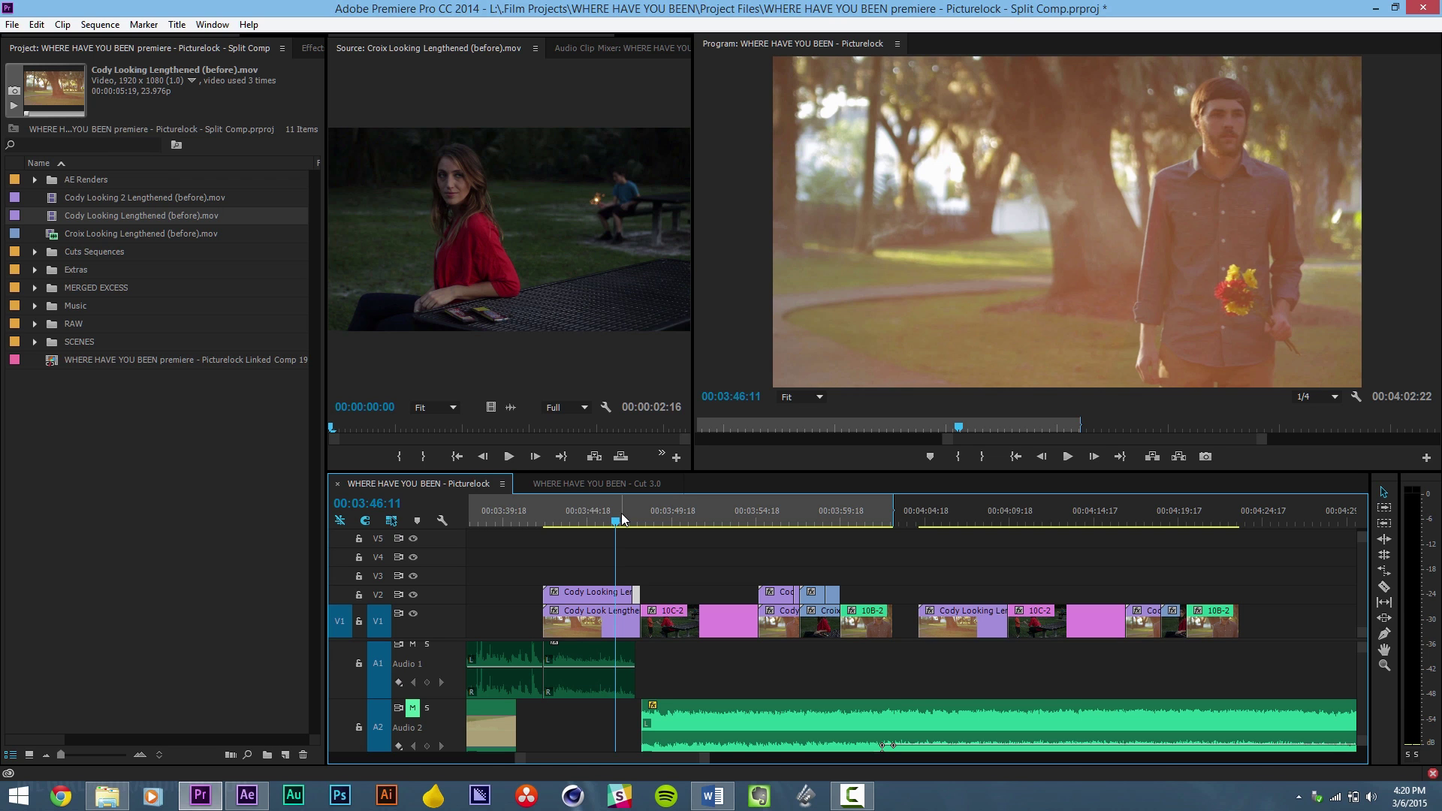
{"action": "left_click_drag", "start_coordinate": [620, 512], "coordinate": [543, 526]}
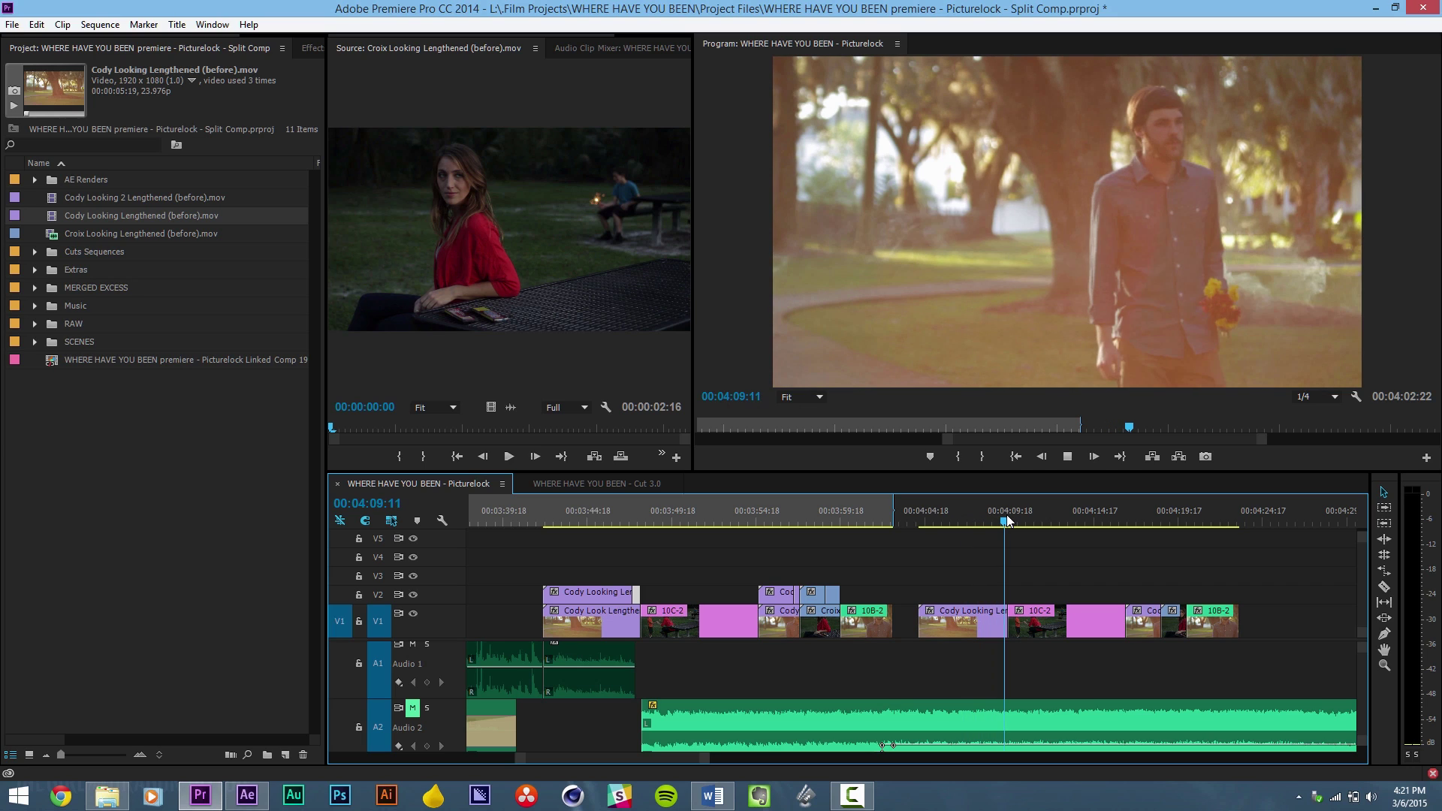
{"action": "left_click_drag", "start_coordinate": [1006, 523], "coordinate": [1005, 524]}
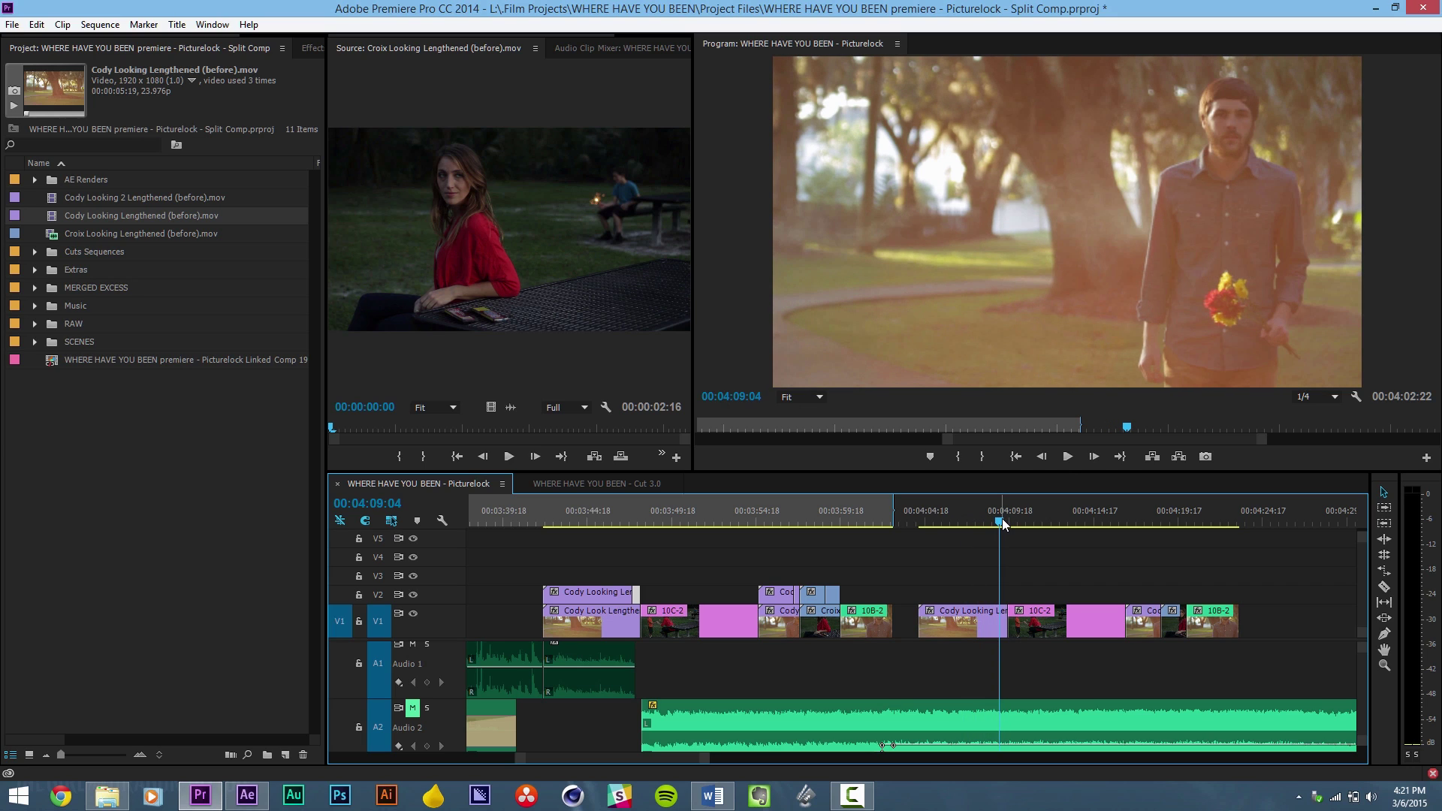
{"action": "left_click_drag", "start_coordinate": [1018, 523], "coordinate": [536, 523]}
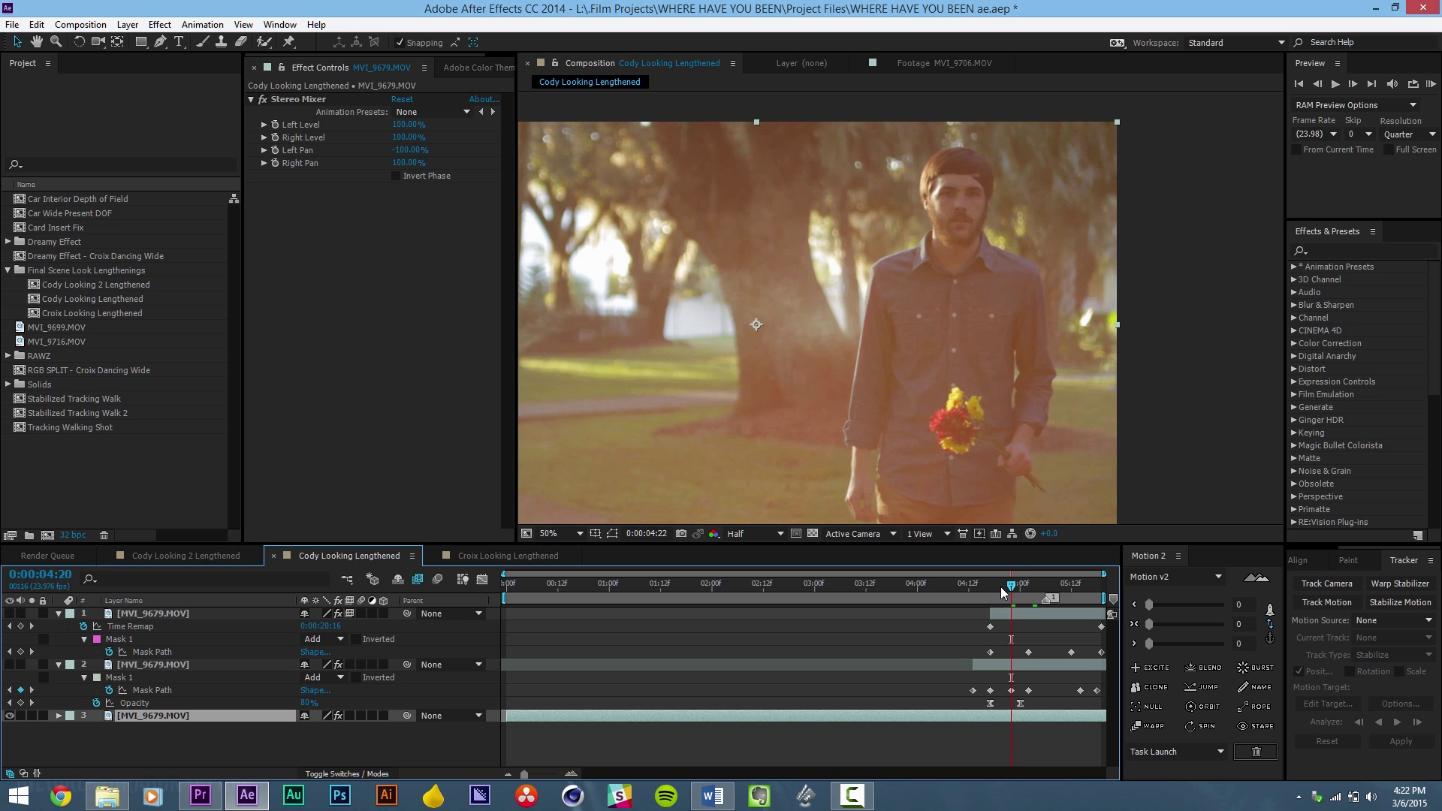
At 0:00:04:11, show and hide masked layers 1 and 2 to view the man-with-flowers composite.
{"action": "left_click_drag", "start_coordinate": [975, 594], "coordinate": [966, 593]}
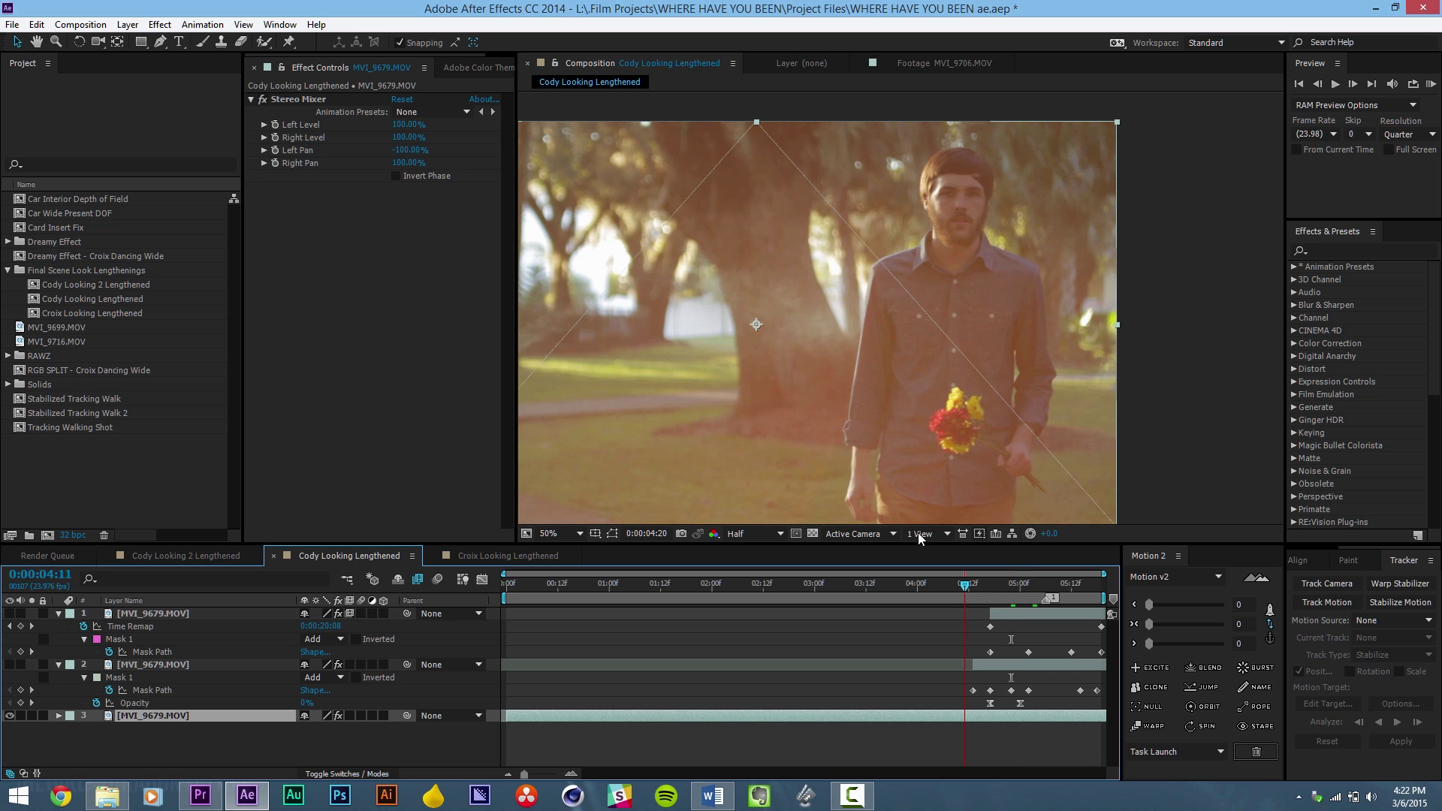
{"action": "scroll", "coordinate": [791, 349], "scroll_direction": "down", "scroll_amount": 1}
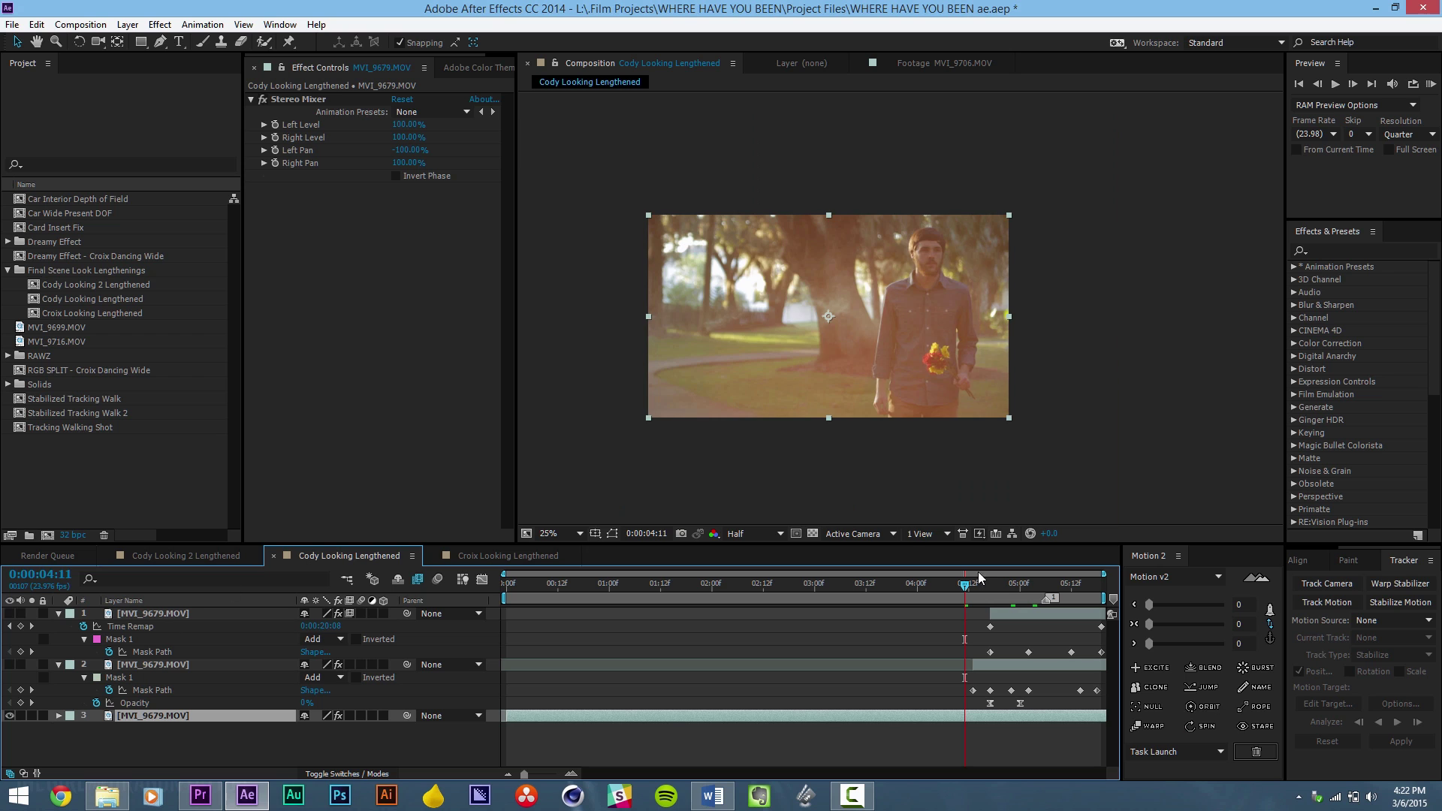
{"action": "scroll", "coordinate": [841, 346], "scroll_direction": "up", "scroll_amount": 1}
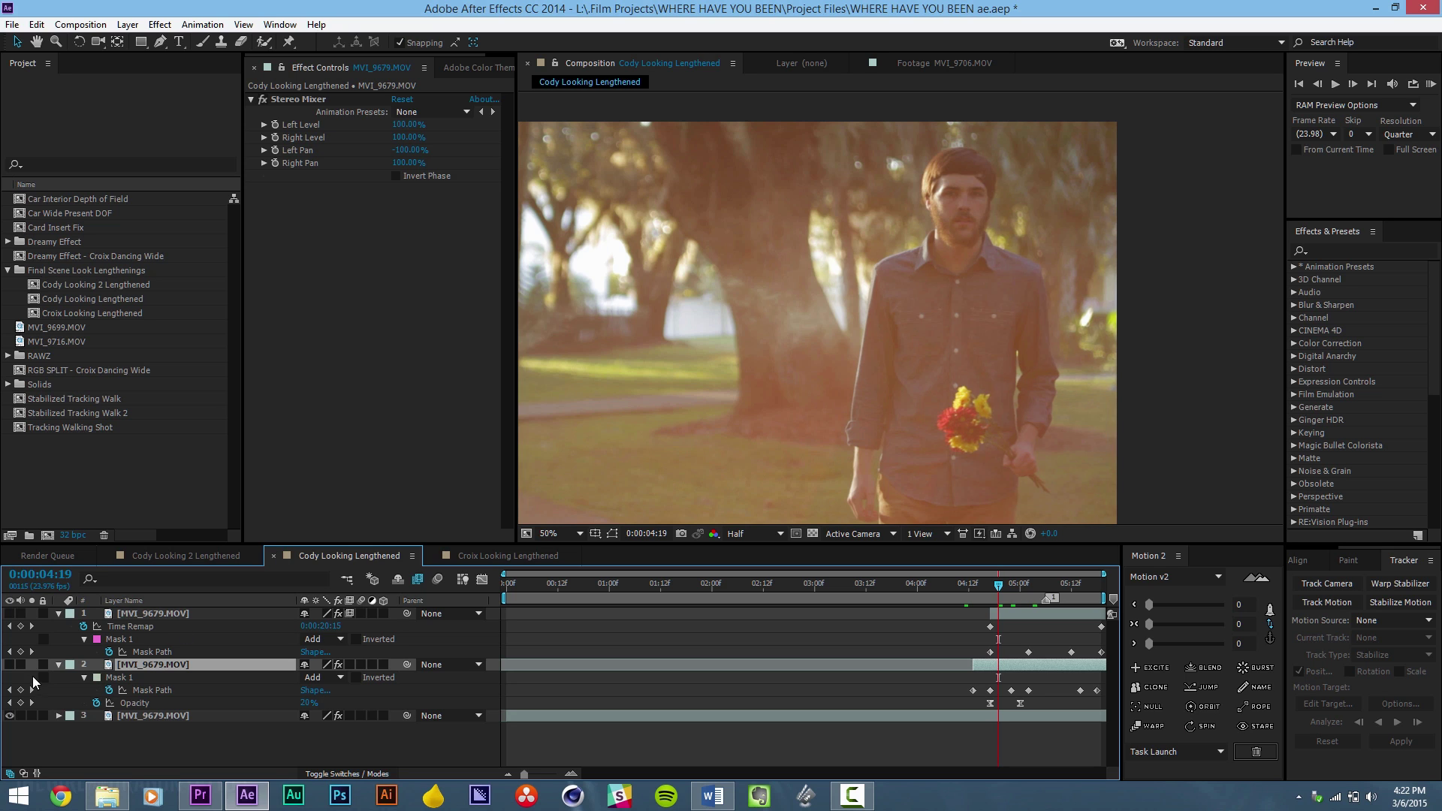
{"action": "left_click", "coordinate": [10, 665]}
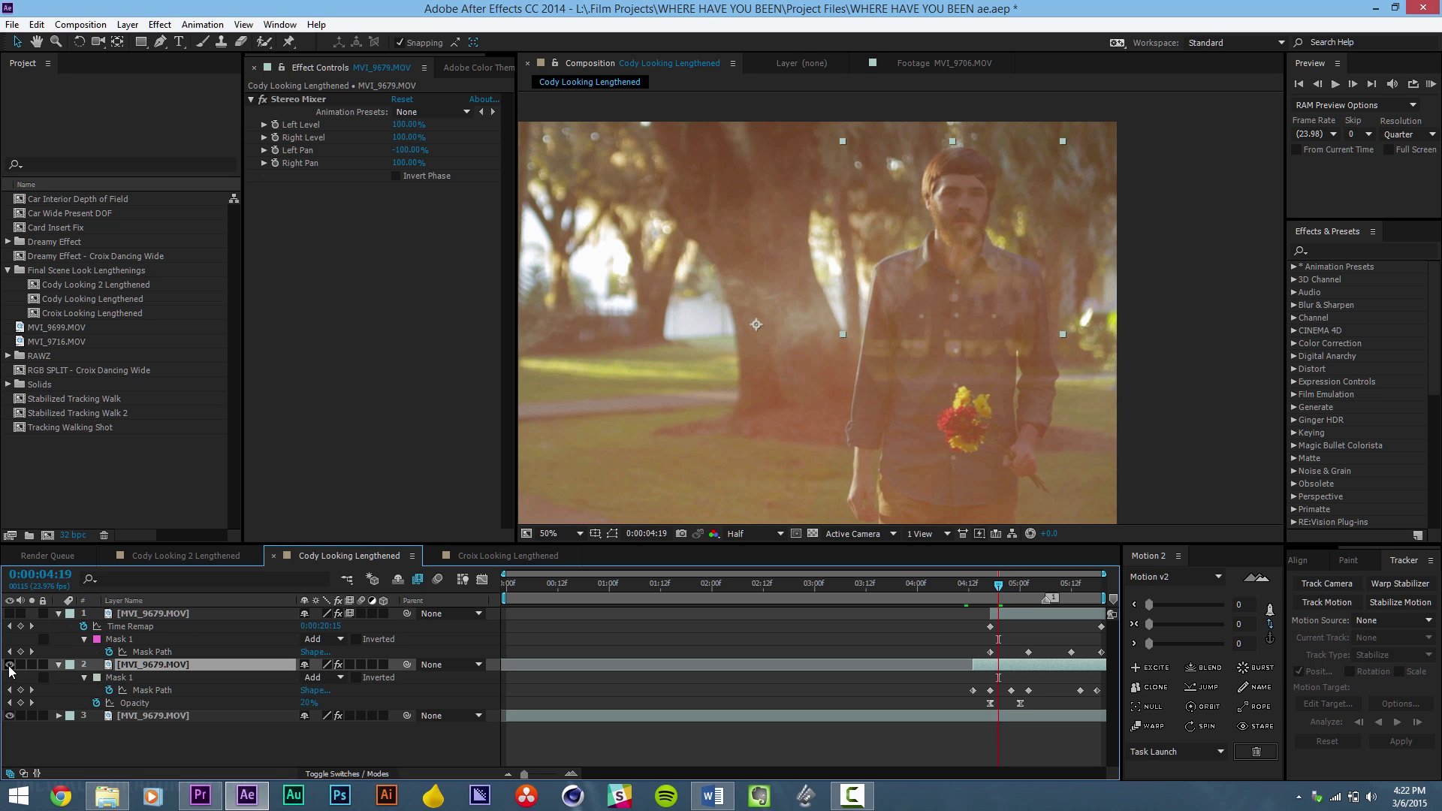
{"action": "left_click", "coordinate": [10, 614]}
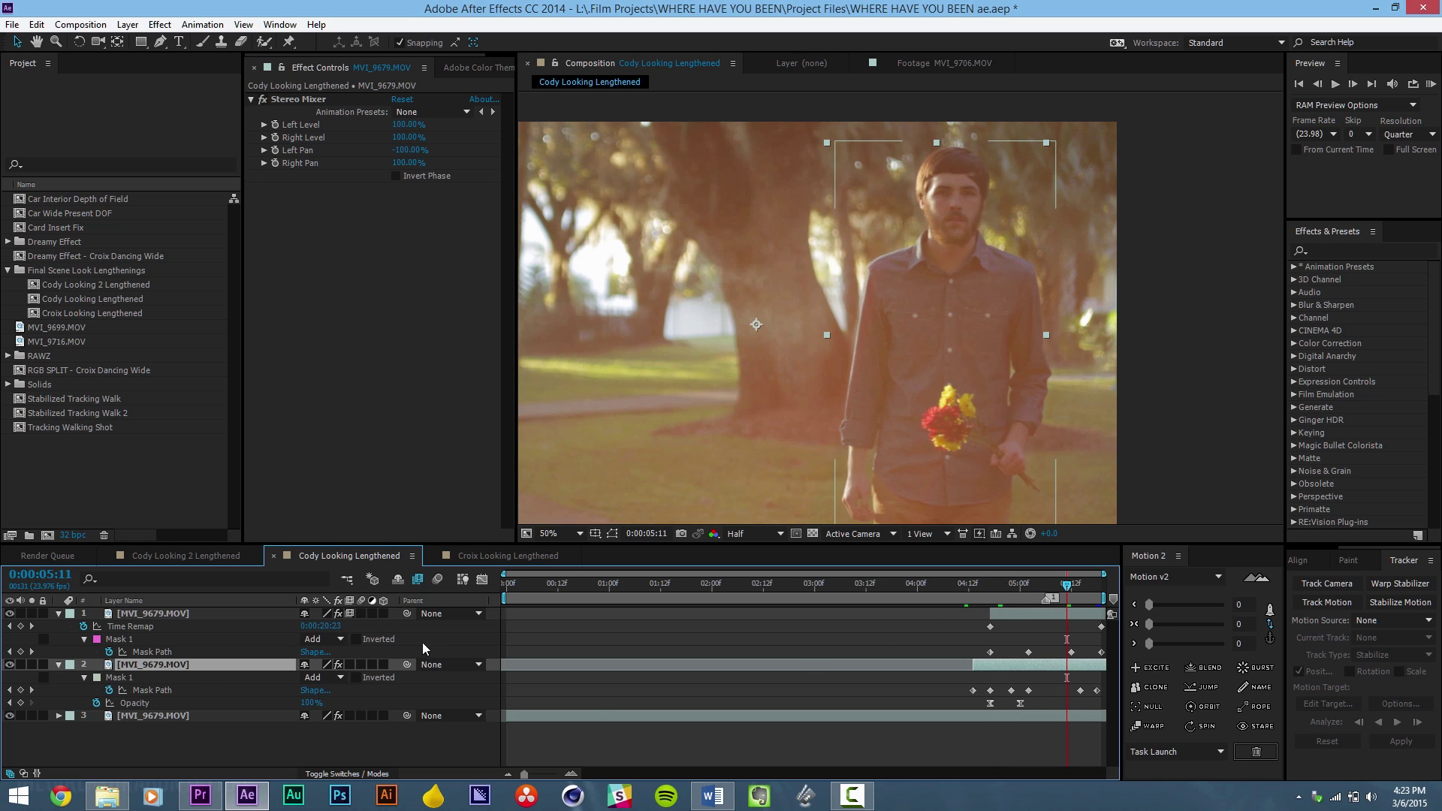
{"action": "left_click", "coordinate": [10, 615]}
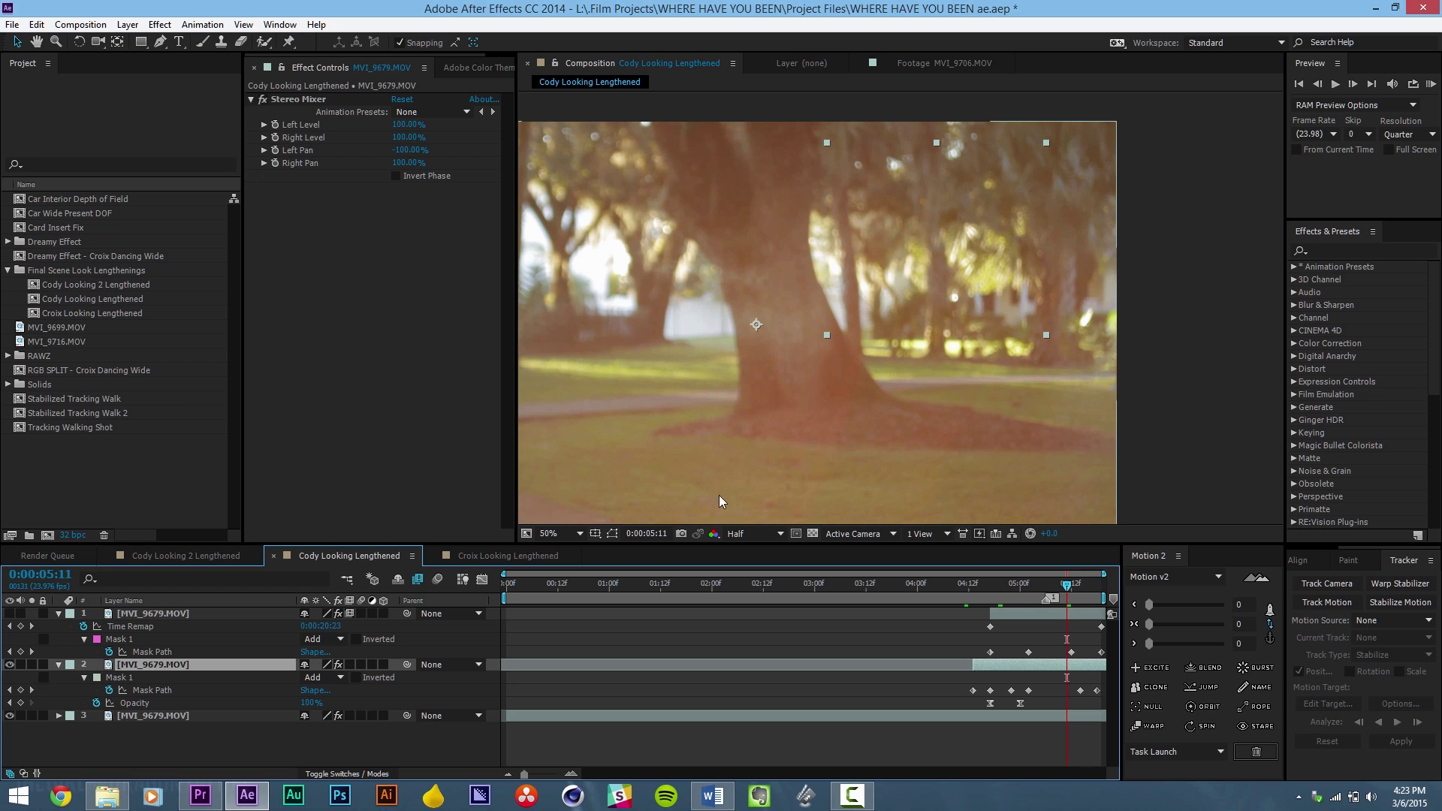
{"action": "left_click", "coordinate": [10, 614]}
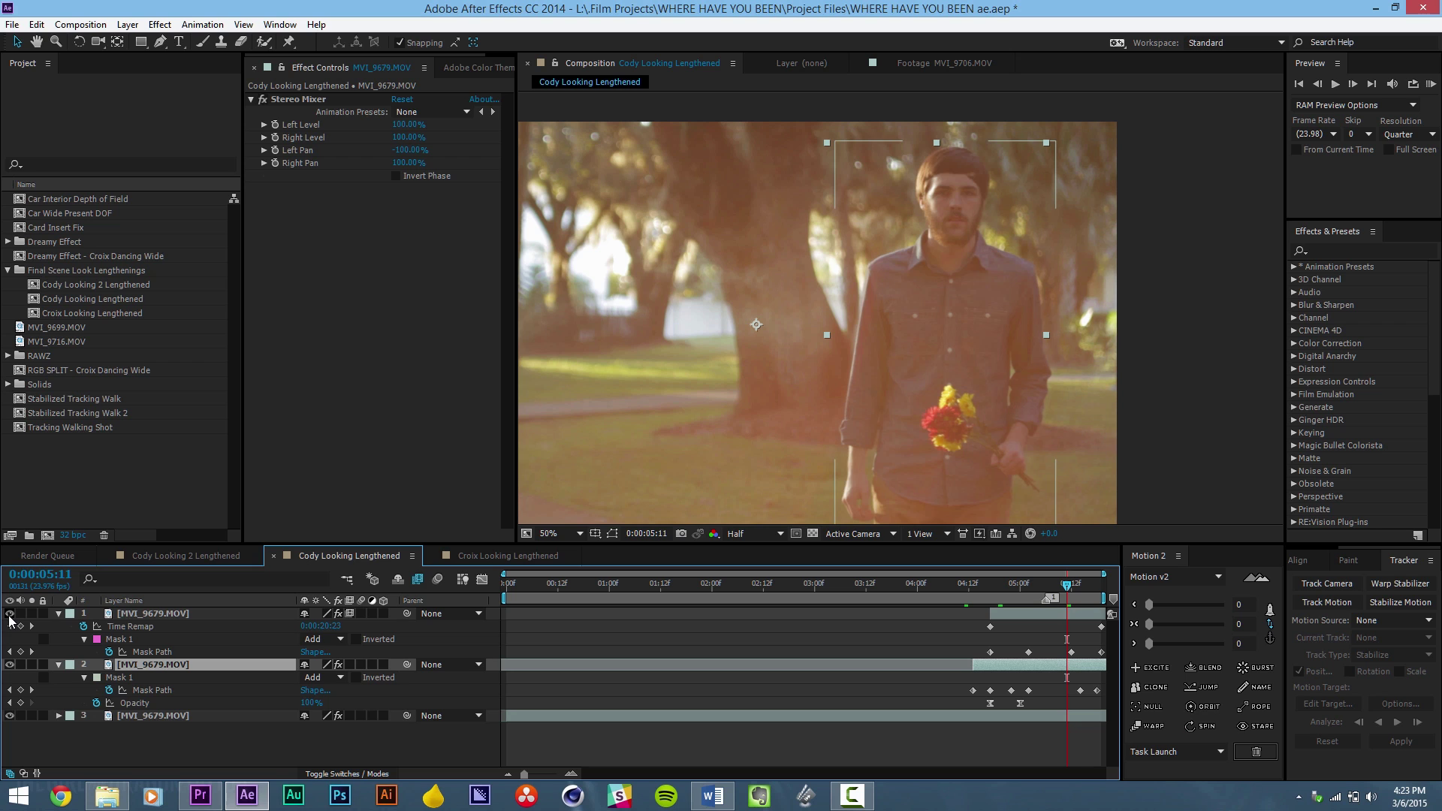
{"action": "left_click", "coordinate": [9, 664]}
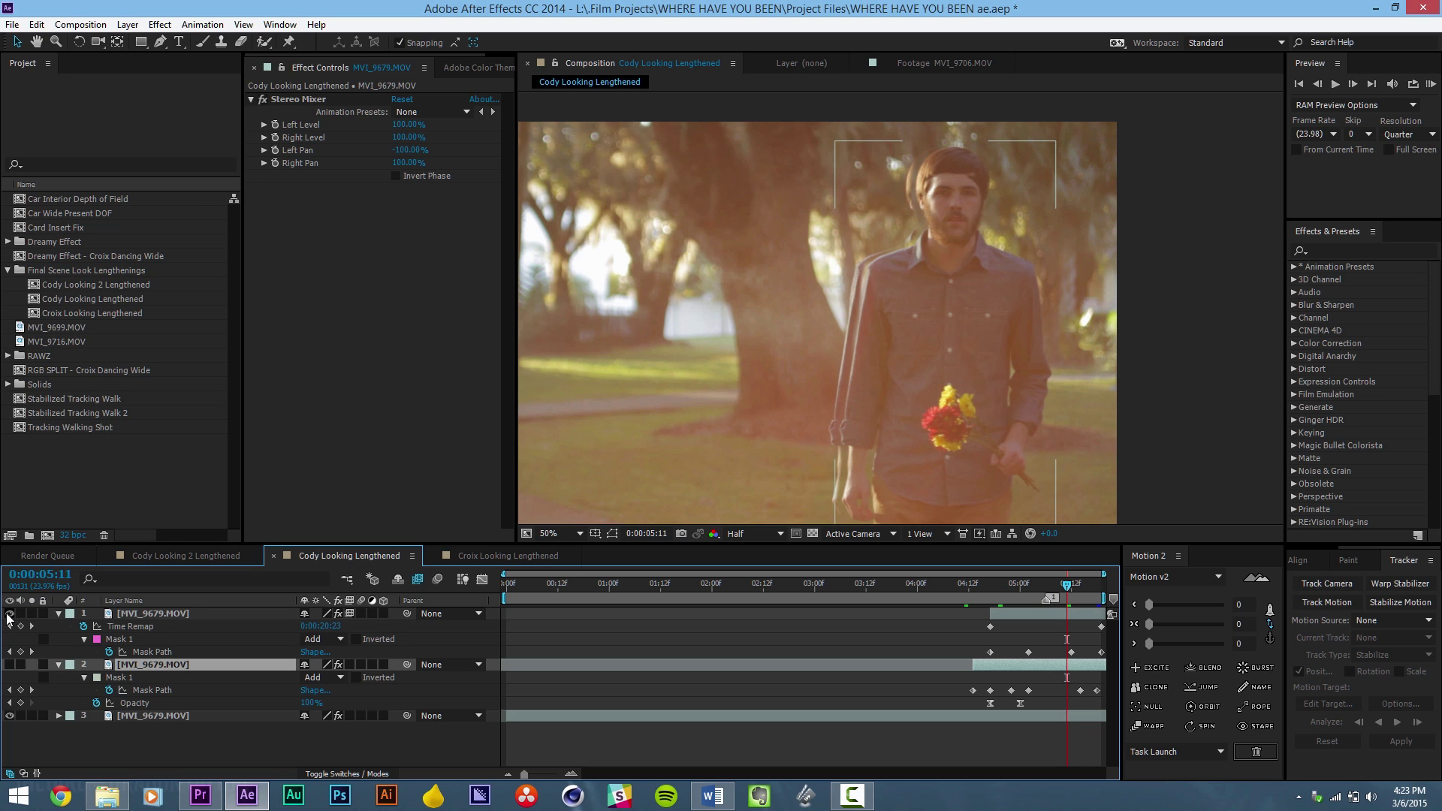
Compare the composite with and without the top masked layer, then re-enable both masked layers.
{"action": "left_click", "coordinate": [9, 614]}
{"action": "left_click", "coordinate": [10, 615]}
{"action": "left_click", "coordinate": [9, 615]}
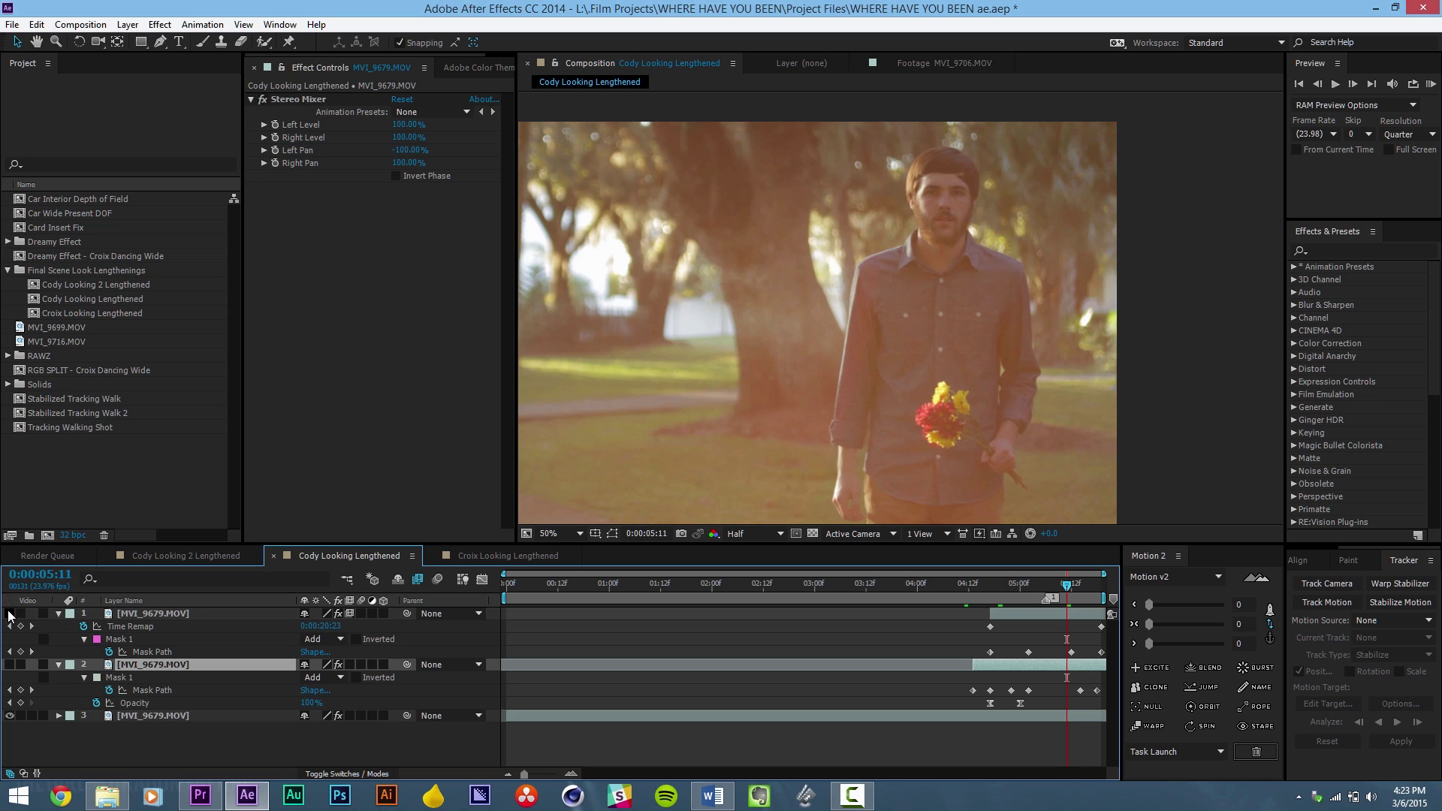
{"action": "left_click", "coordinate": [9, 614]}
{"action": "left_click", "coordinate": [10, 615]}
{"action": "left_click", "coordinate": [10, 614]}
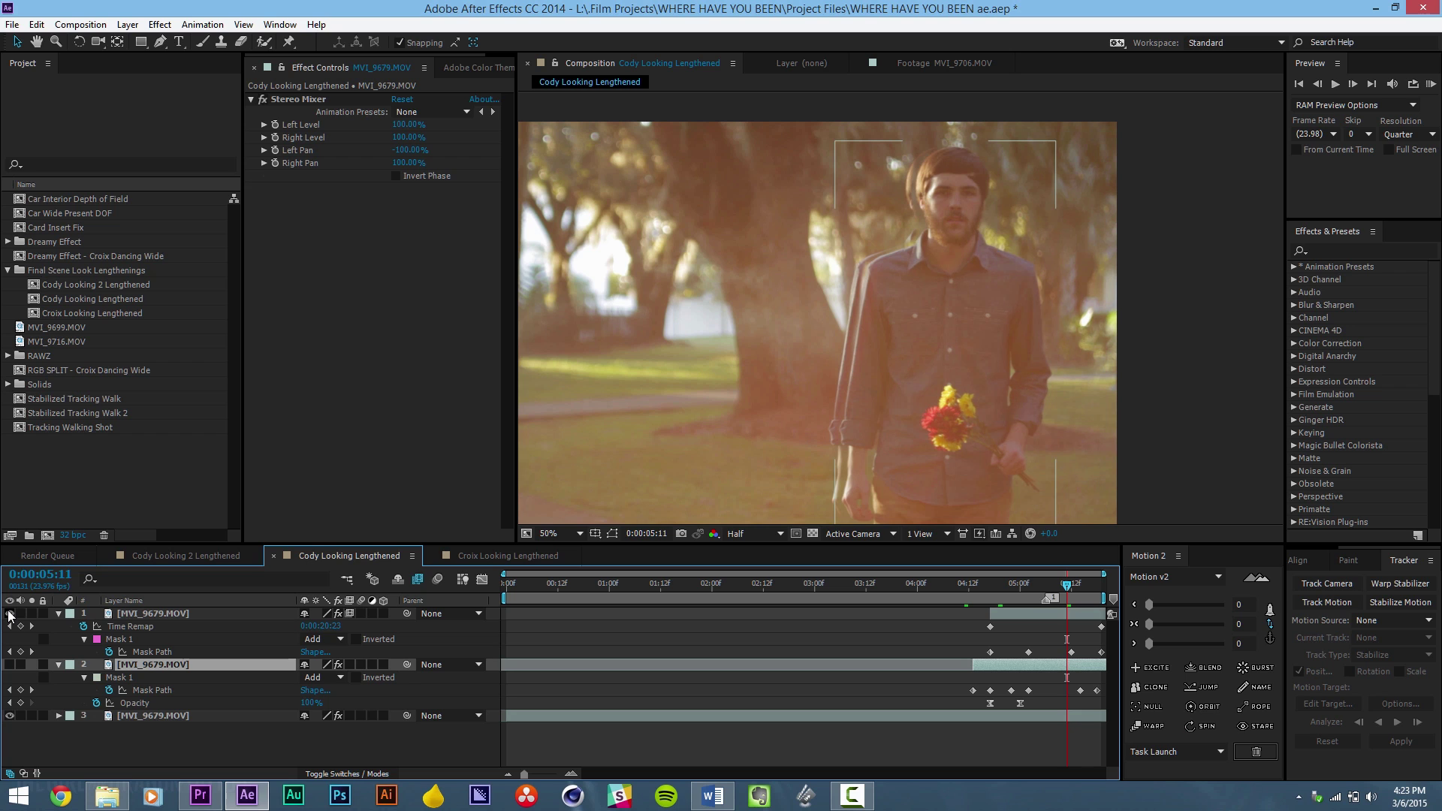
{"action": "left_click", "coordinate": [10, 615]}
{"action": "left_click", "coordinate": [10, 614]}
{"action": "left_click", "coordinate": [10, 614]}
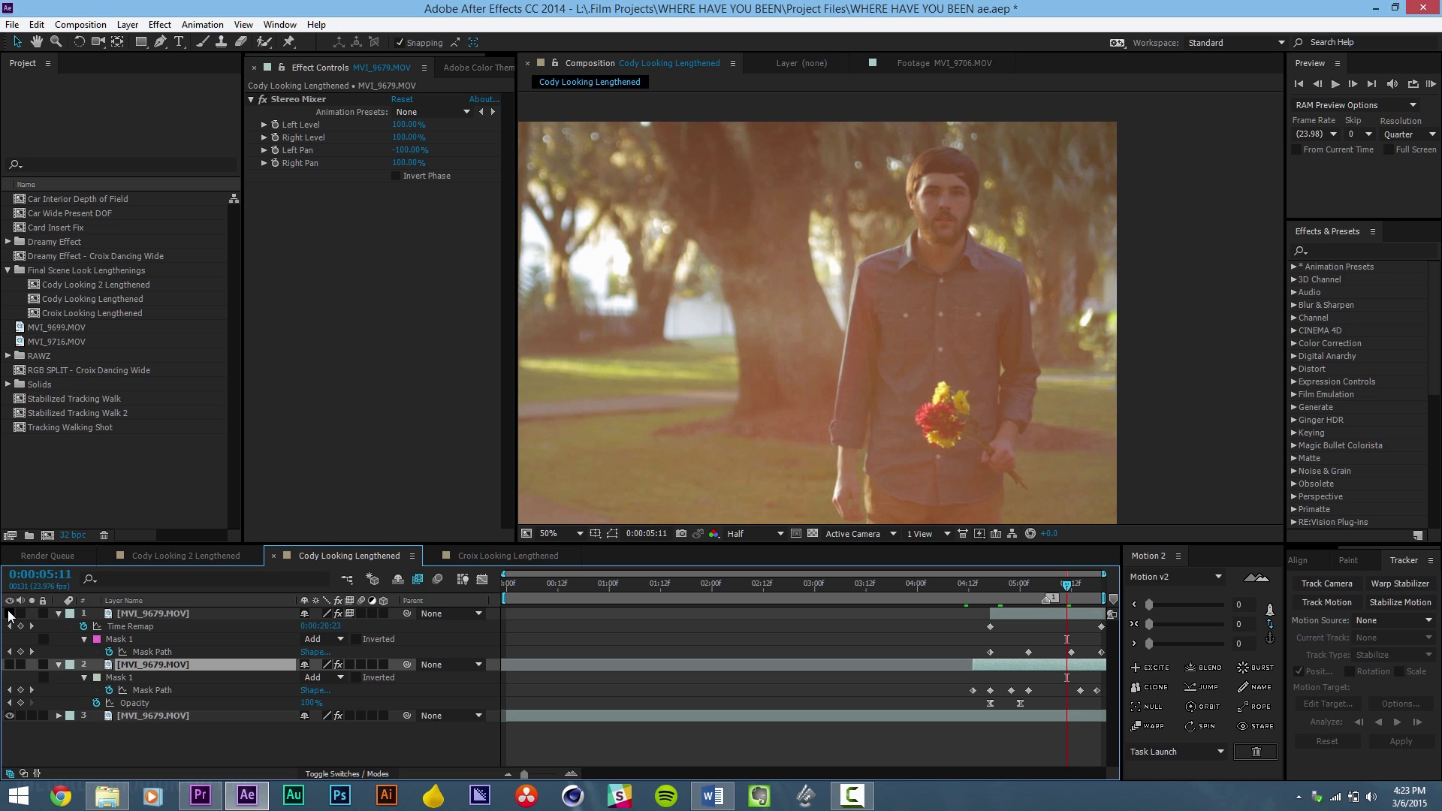
{"action": "left_click", "coordinate": [10, 614]}
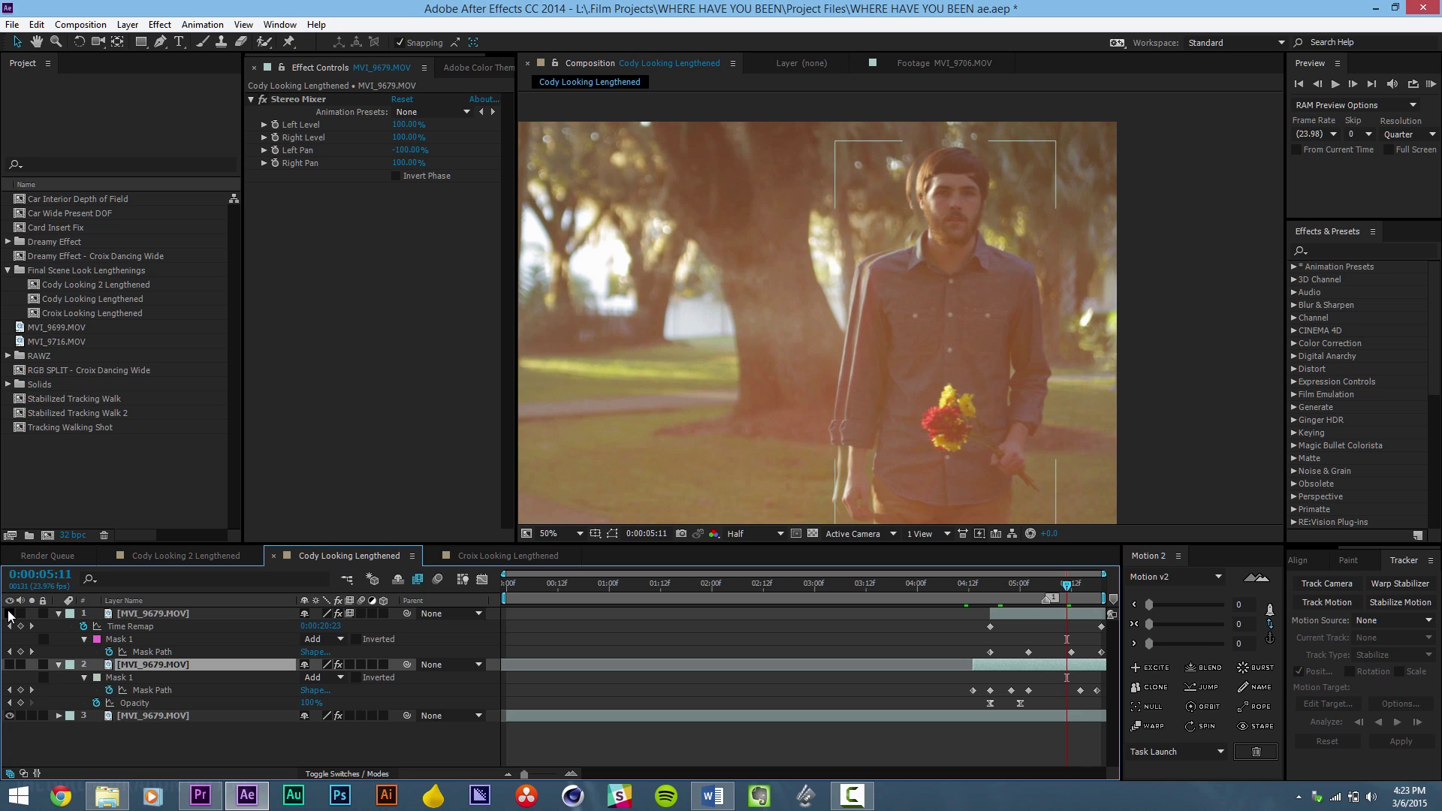
{"action": "left_click", "coordinate": [10, 614]}
{"action": "left_click", "coordinate": [10, 615]}
{"action": "left_click", "coordinate": [10, 664]}
{"action": "left_click", "coordinate": [139, 669]}
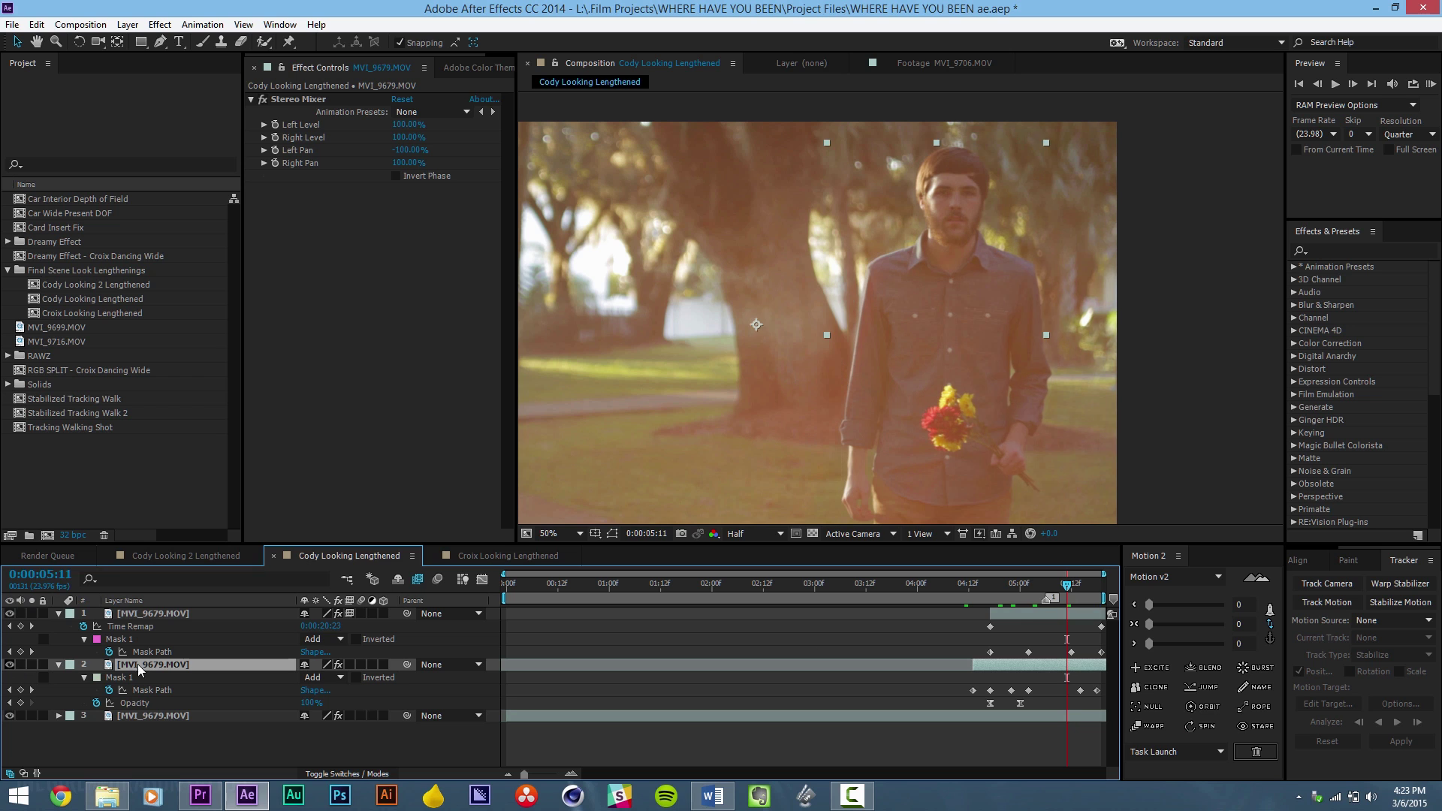
Select the top masked layer and inspect its mask outline around the man, zooming in and out.
{"action": "left_click", "coordinate": [1019, 619]}
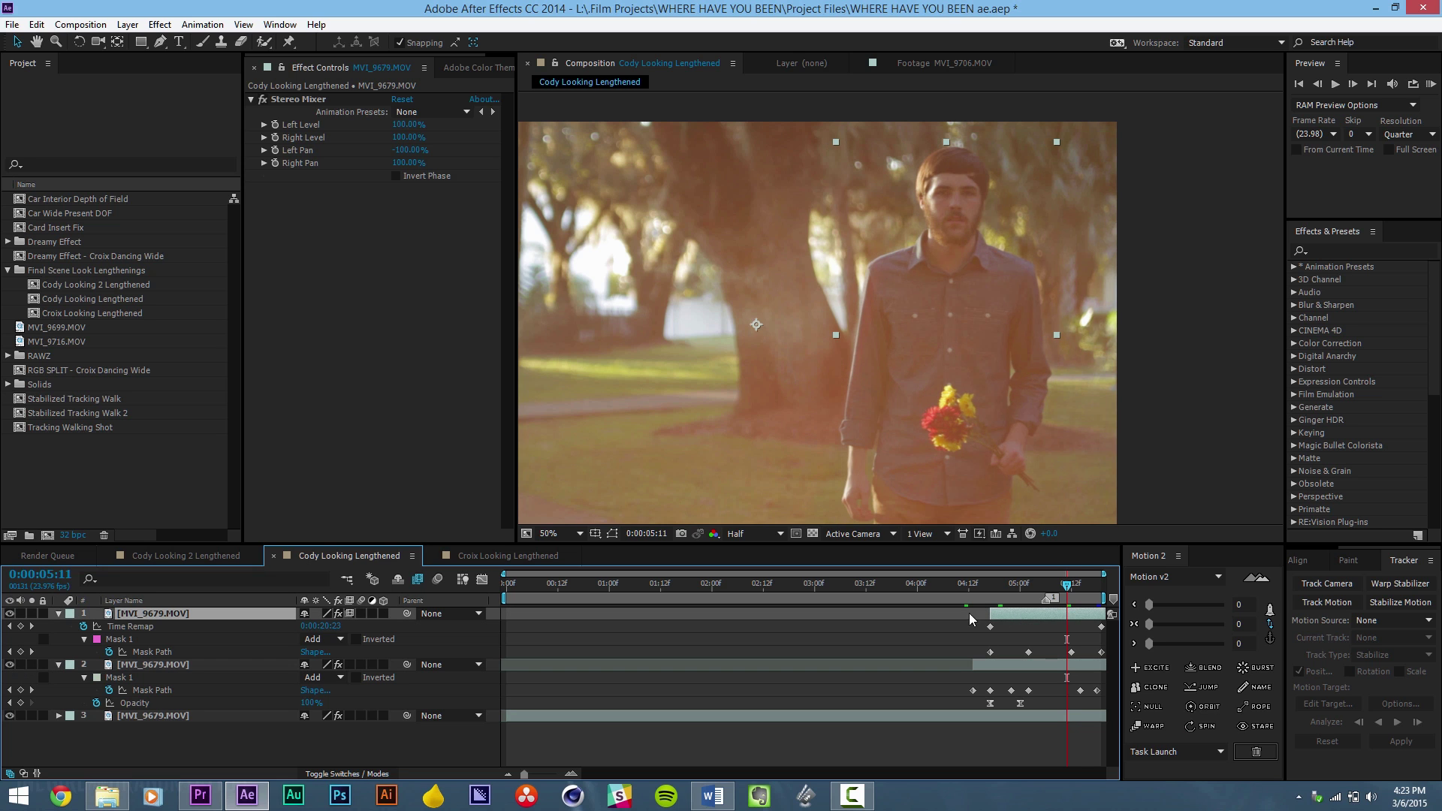
{"action": "left_click", "coordinate": [613, 533]}
{"action": "key", "text": "period"}
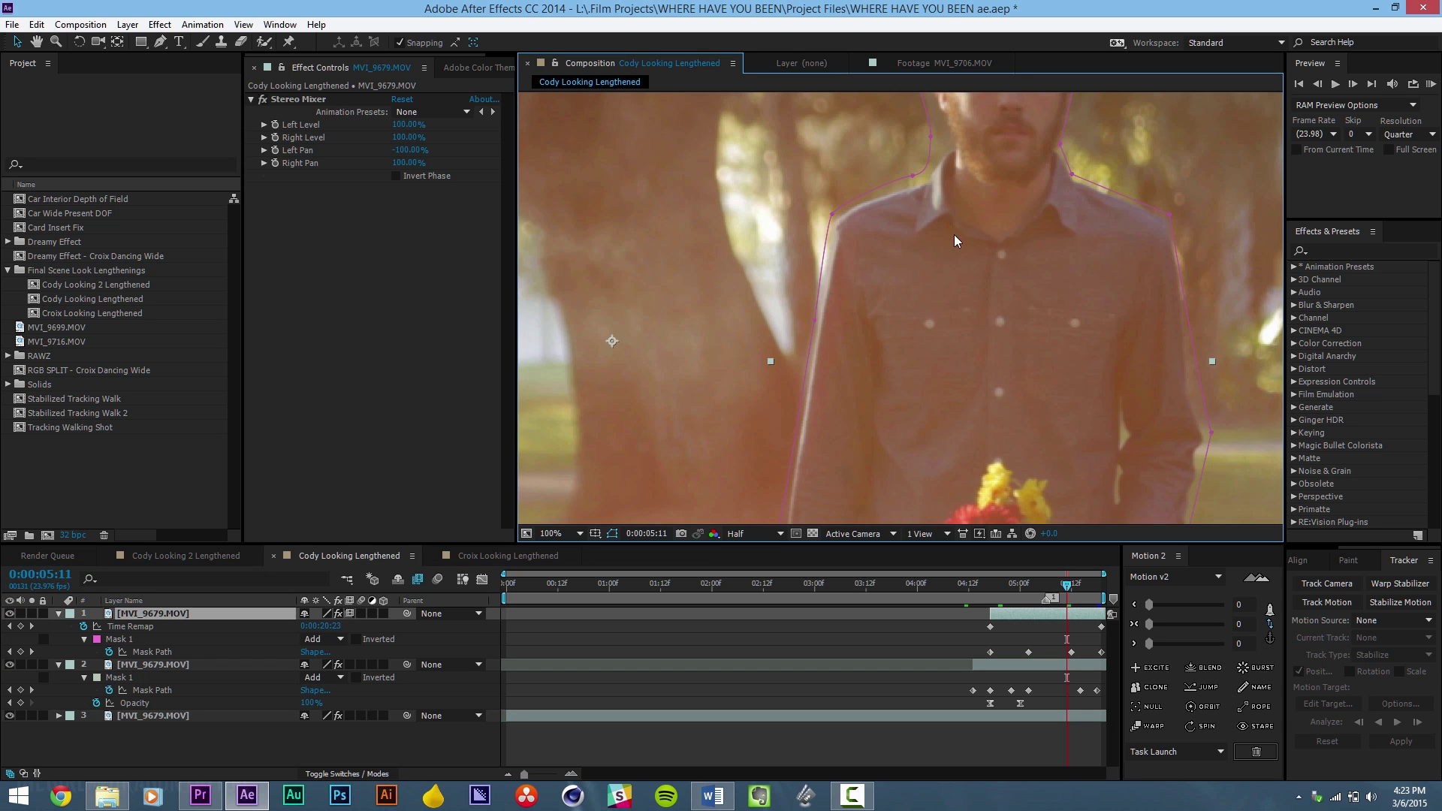
{"action": "key", "text": "comma"}
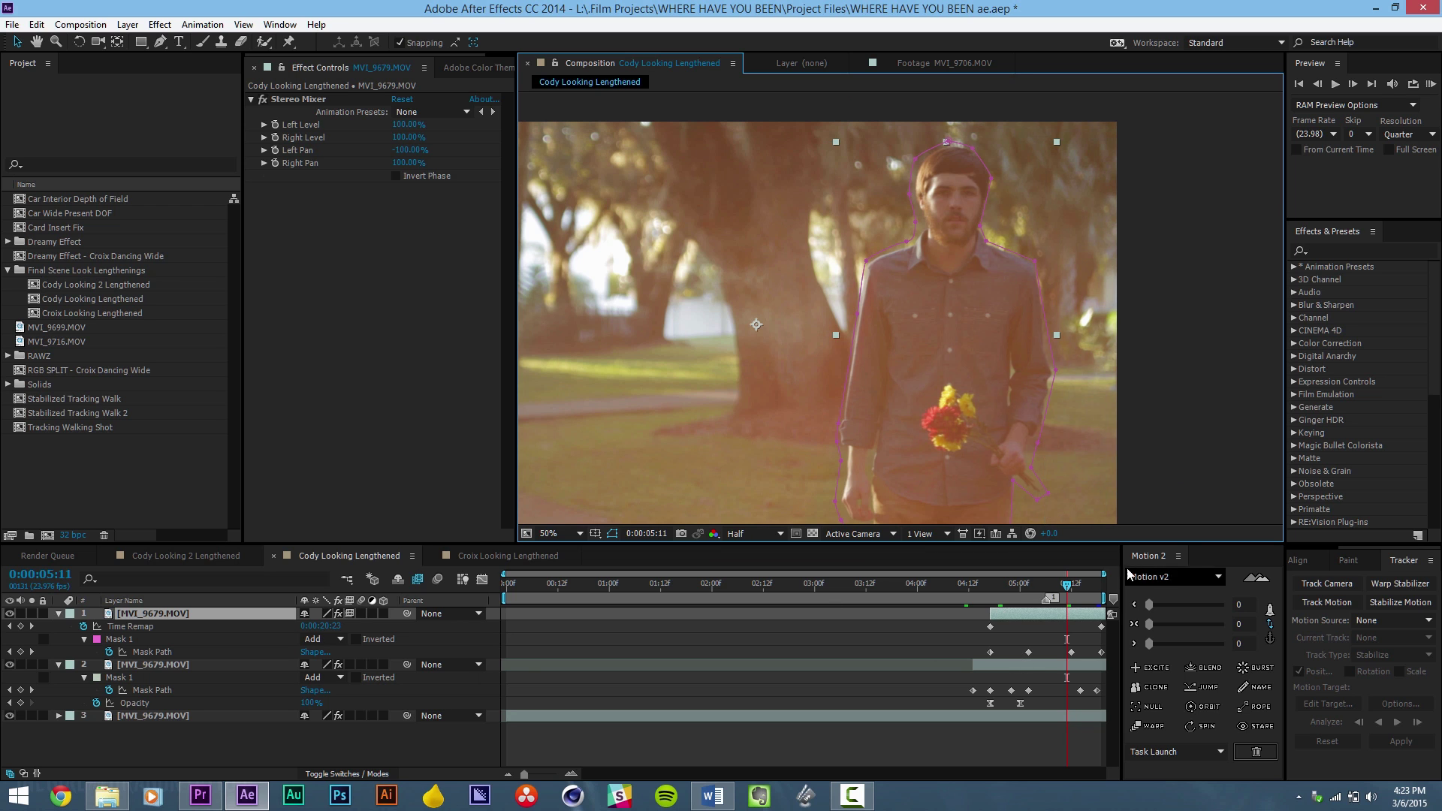
{"action": "left_click", "coordinate": [1030, 625]}
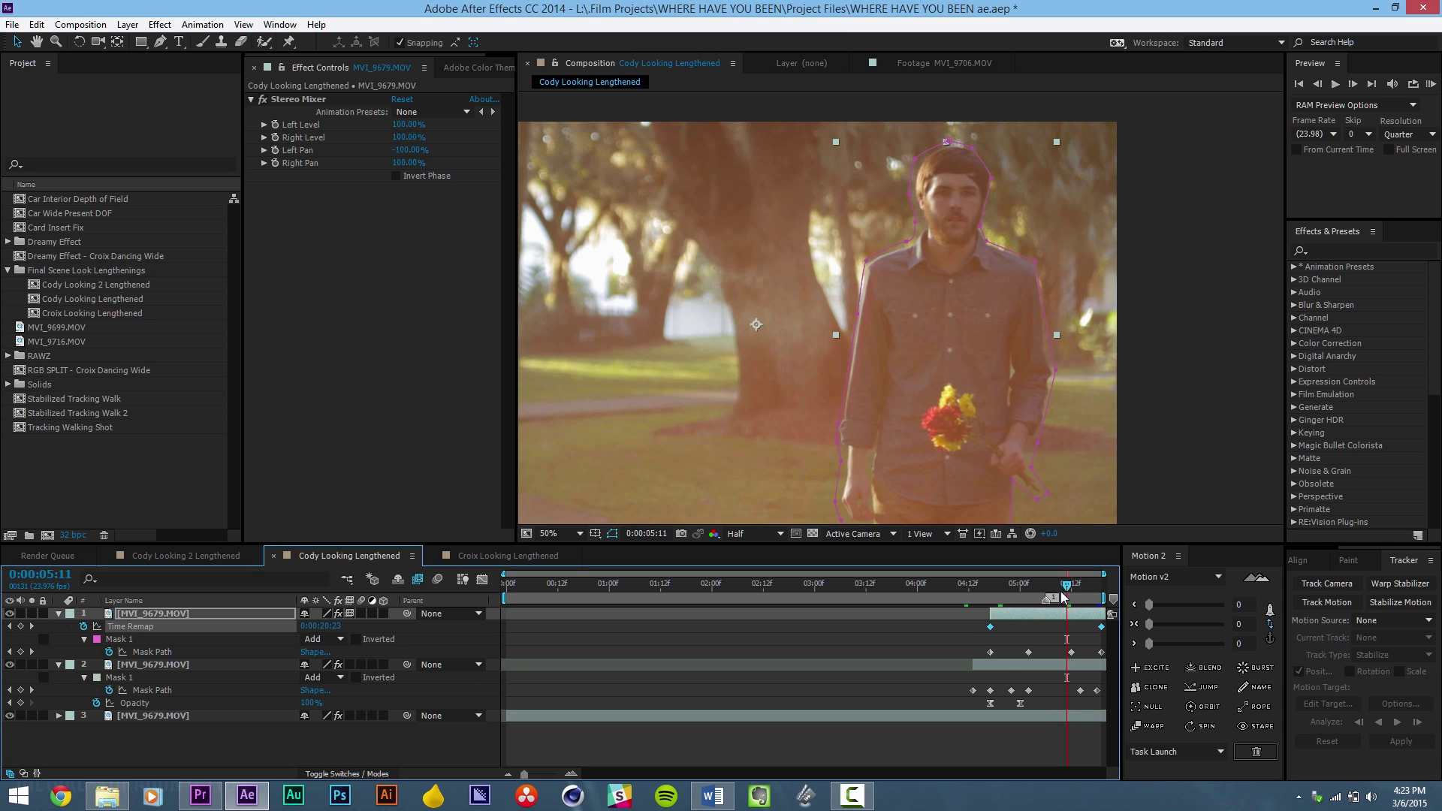
{"action": "left_click_drag", "start_coordinate": [1062, 597], "coordinate": [1102, 635]}
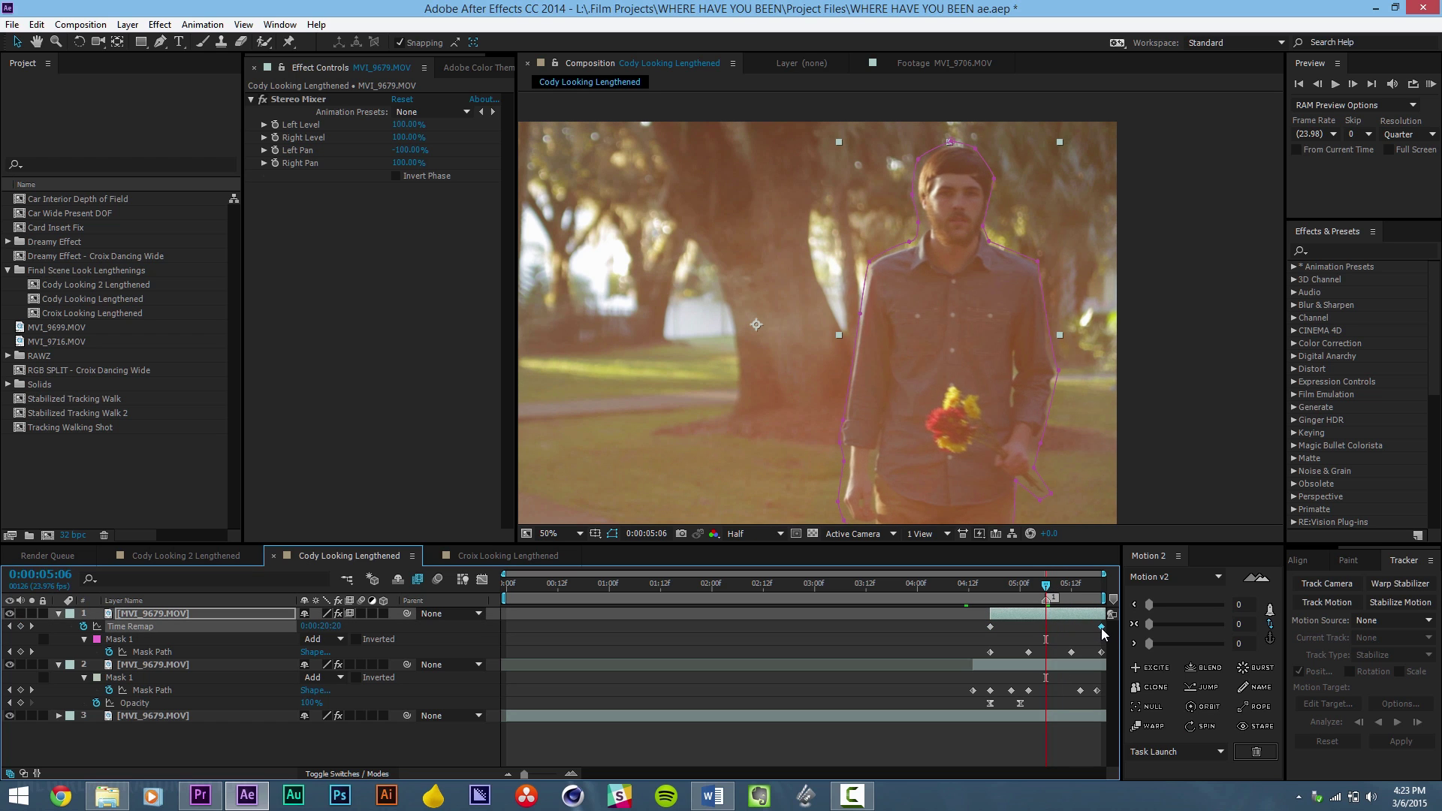
{"action": "left_click_drag", "start_coordinate": [1046, 586], "coordinate": [1083, 586]}
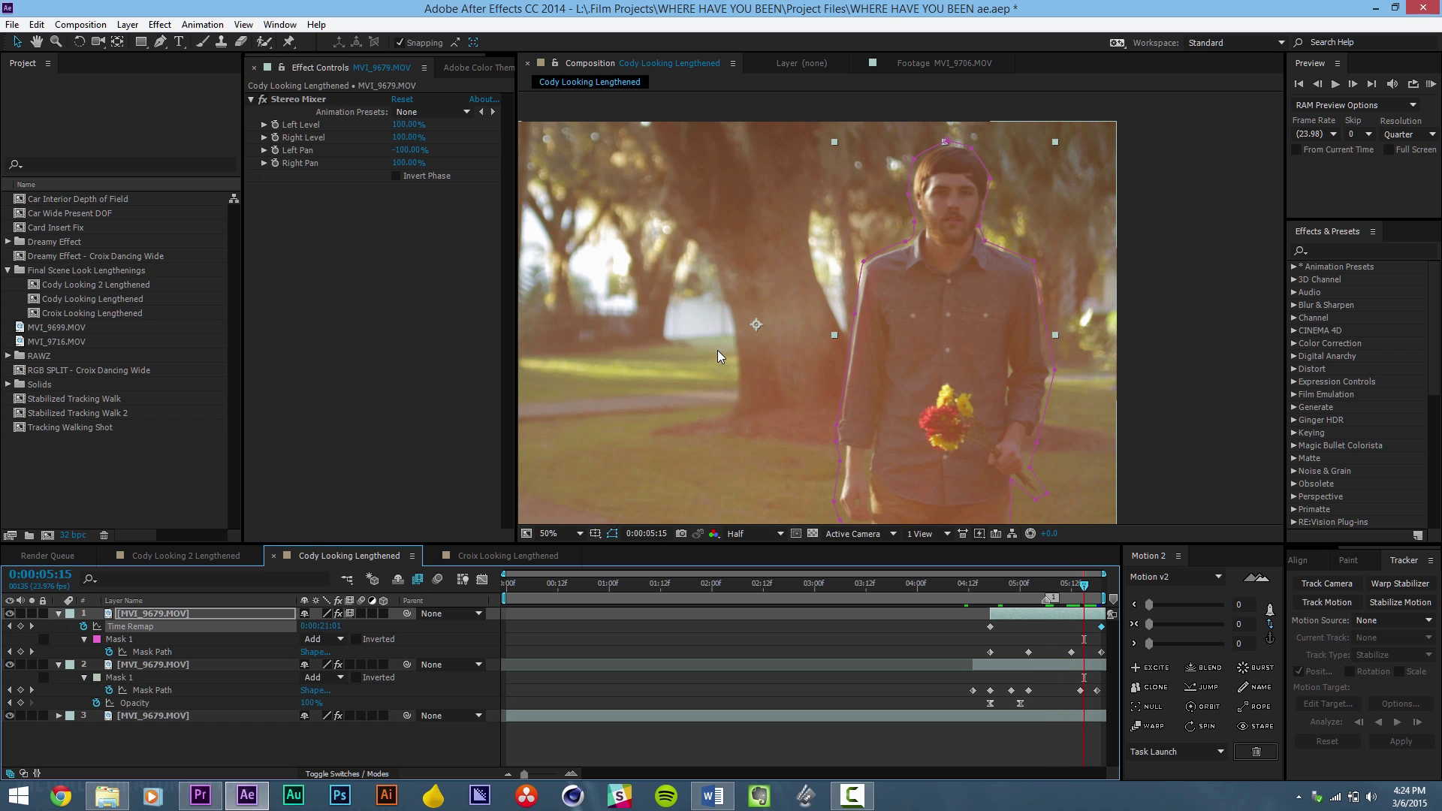
Check the Time Remap keyframe near 0:00:01:12 in Cody Looking 2 Lengthened, then open Croix Looking Lengthened.
{"action": "left_click", "coordinate": [185, 556]}
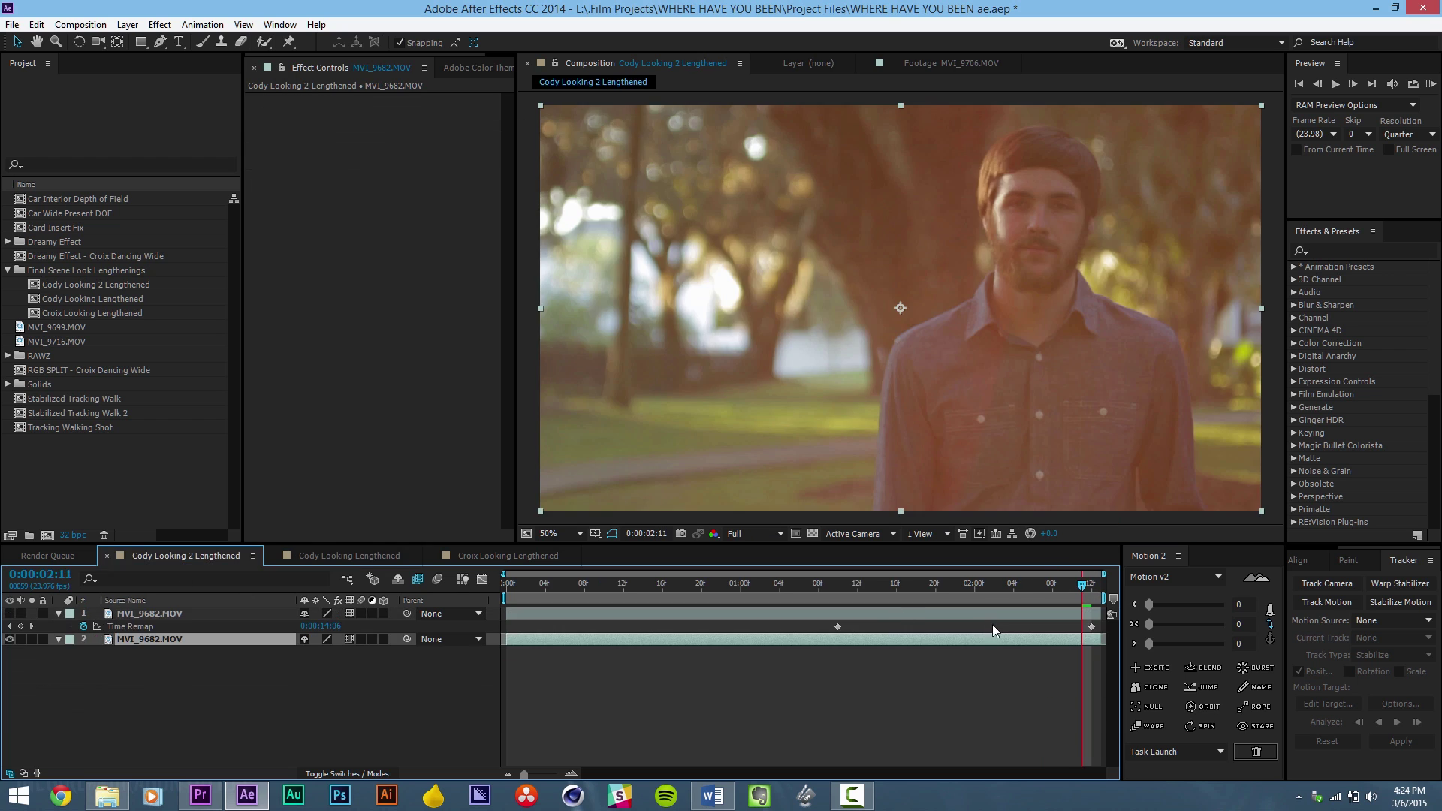
{"action": "left_click", "coordinate": [858, 584]}
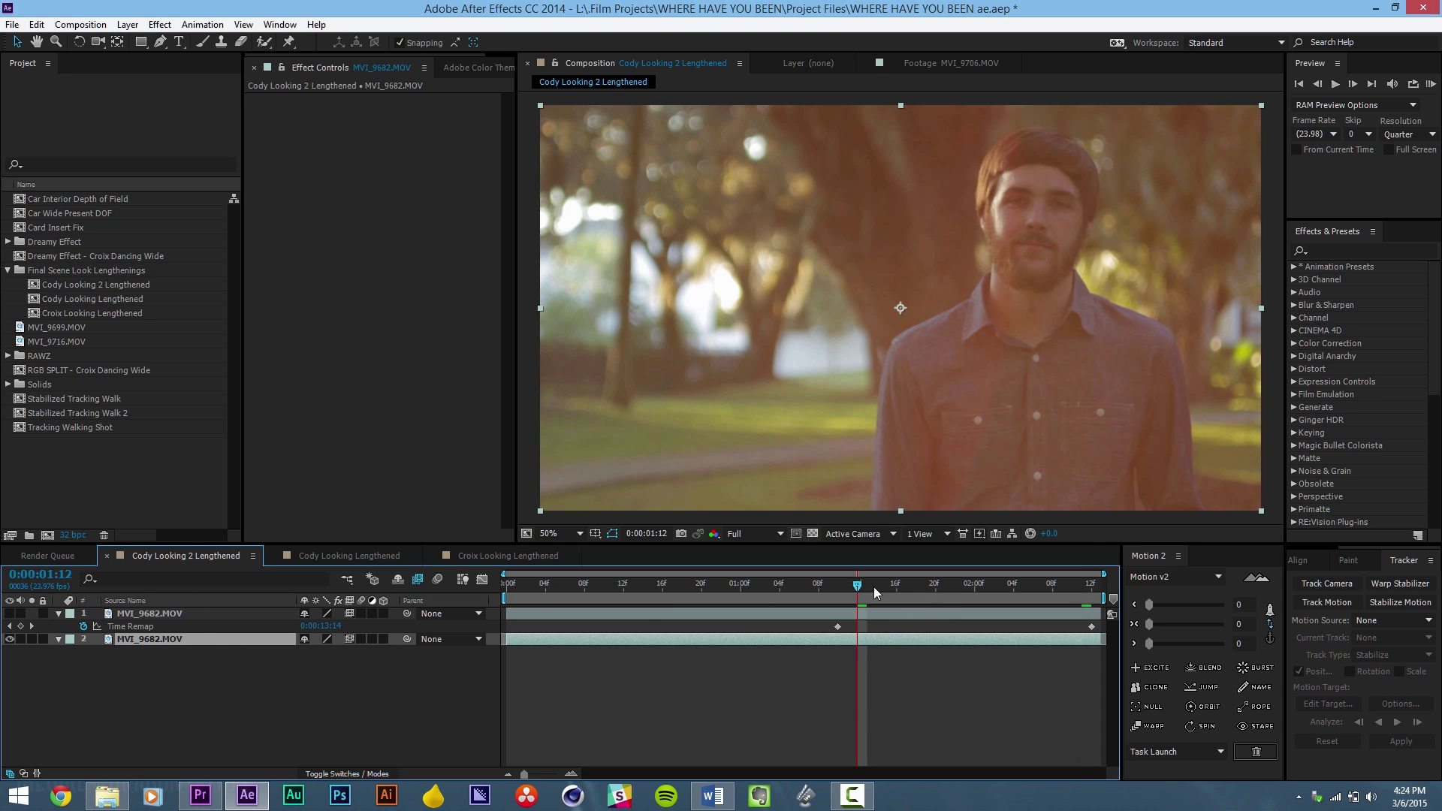
{"action": "key", "text": "j"}
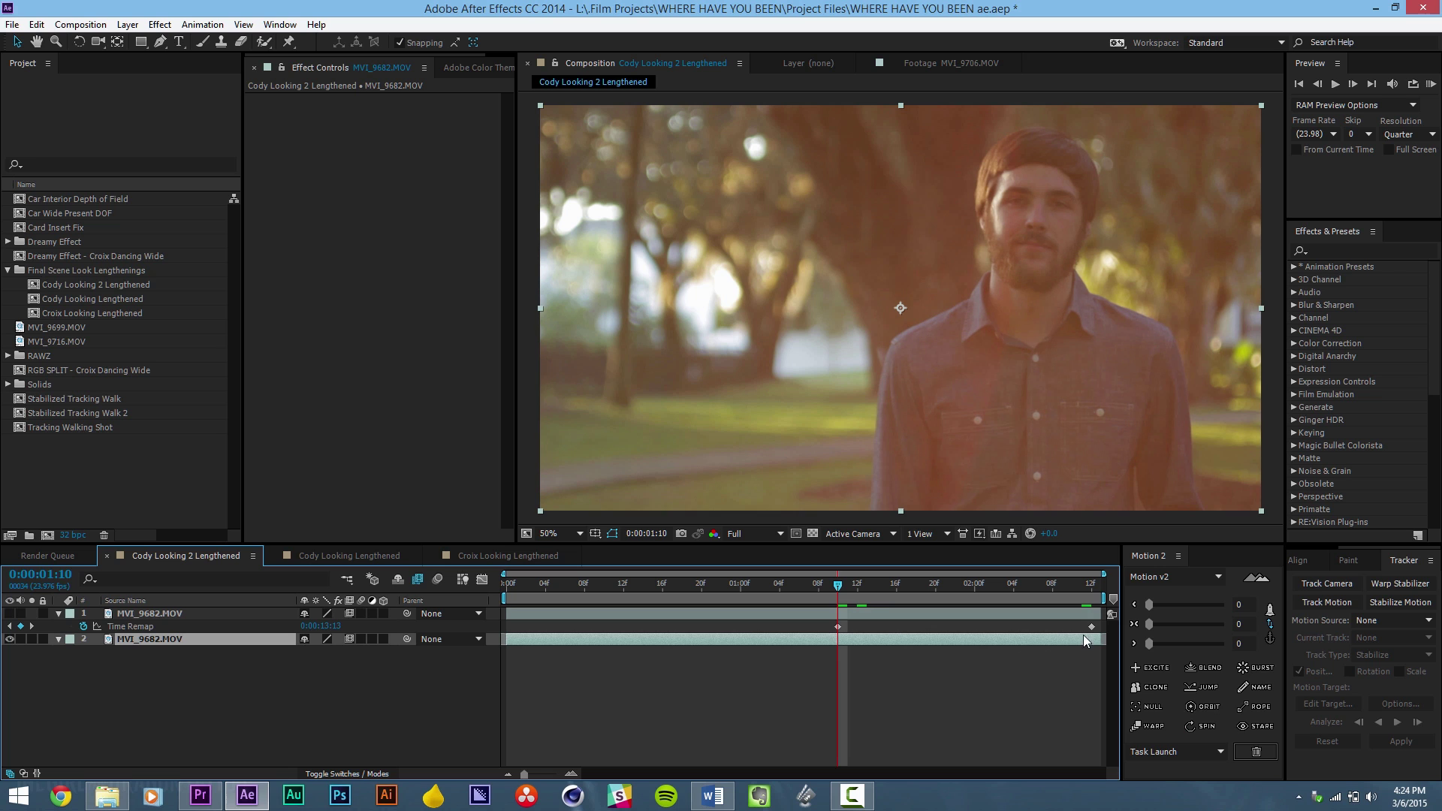
{"action": "left_click", "coordinate": [510, 556]}
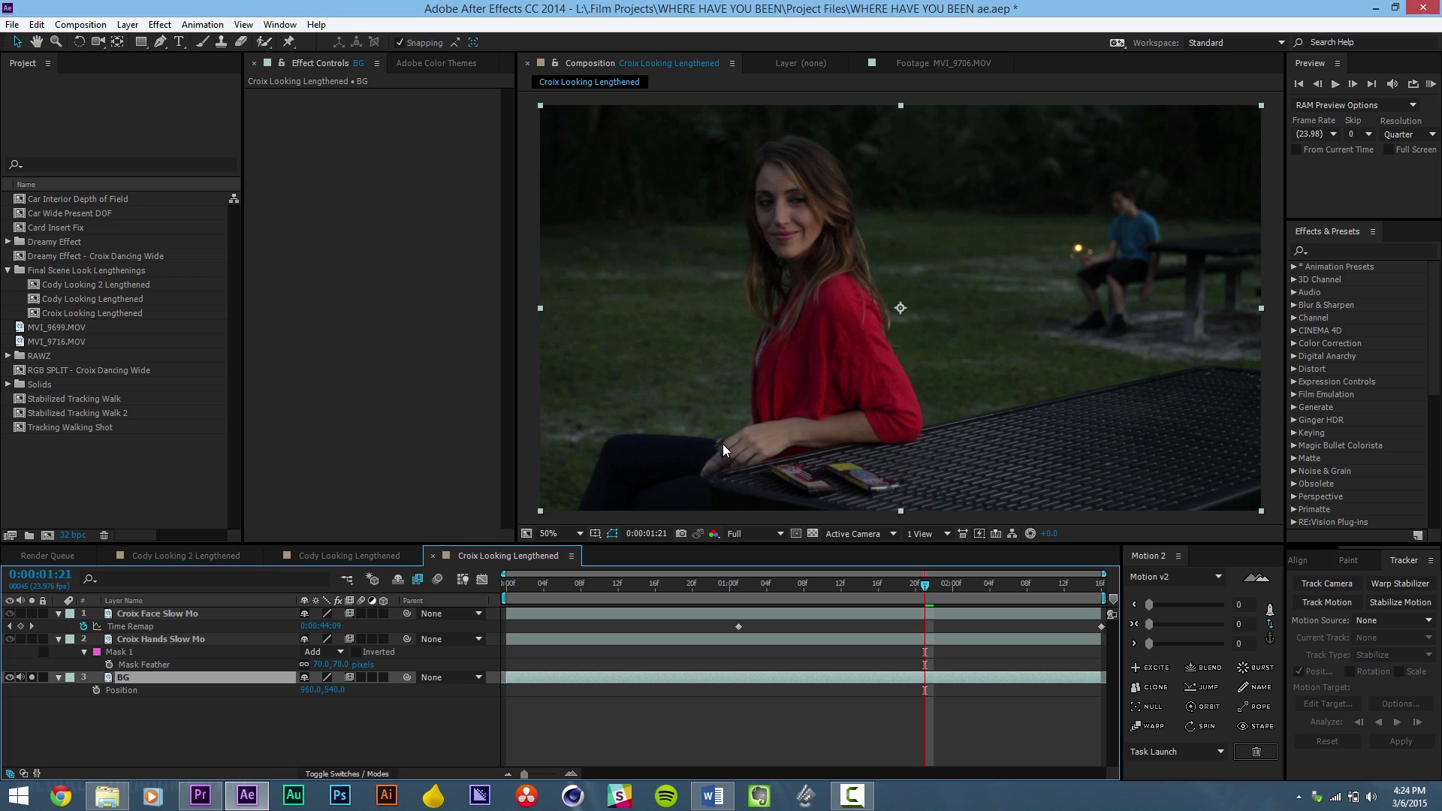
Un-solo BG, select Croix Hands Slow Mo, and scrub its hand motion from 0:00:01:05.
{"action": "left_click", "coordinate": [31, 678]}
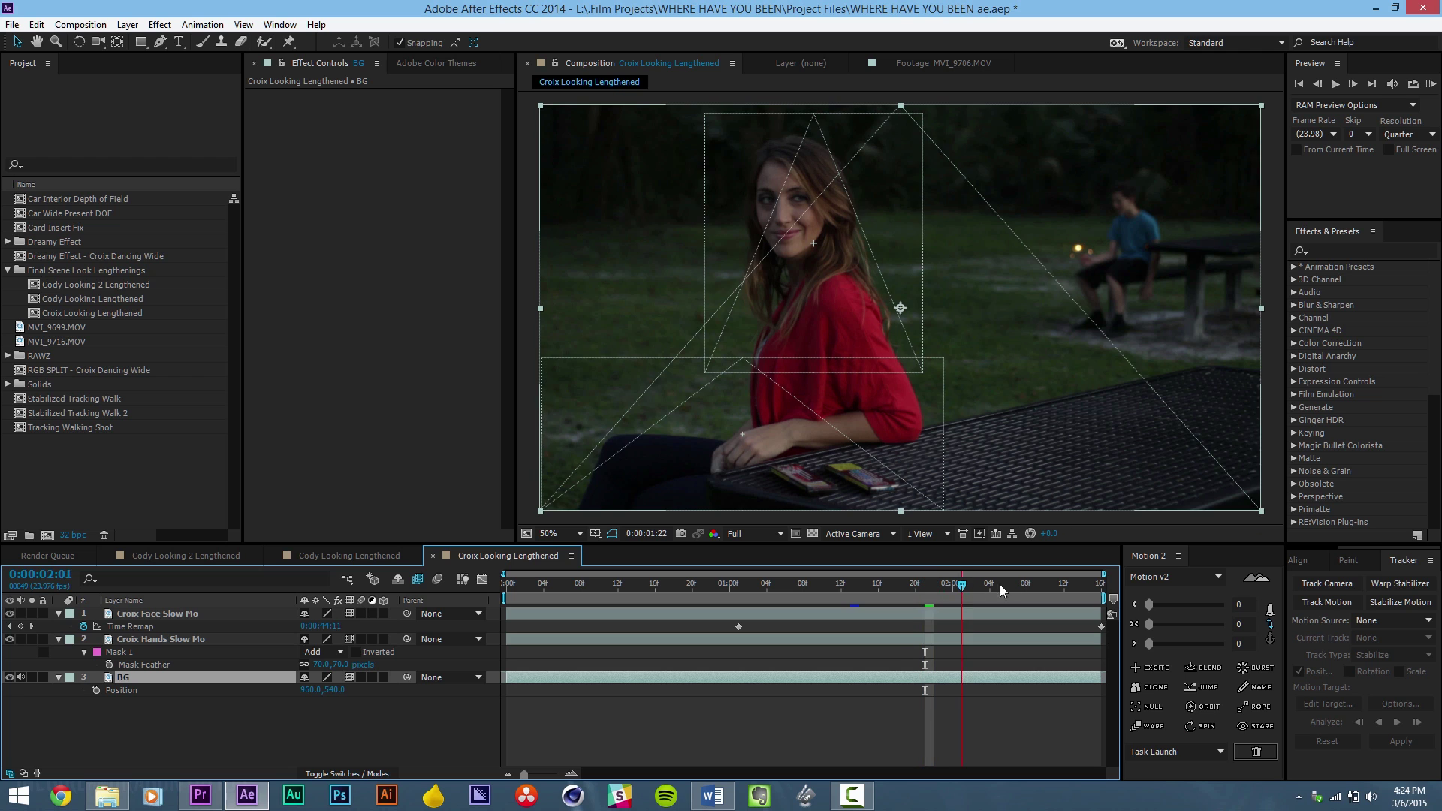
{"action": "left_click", "coordinate": [832, 585]}
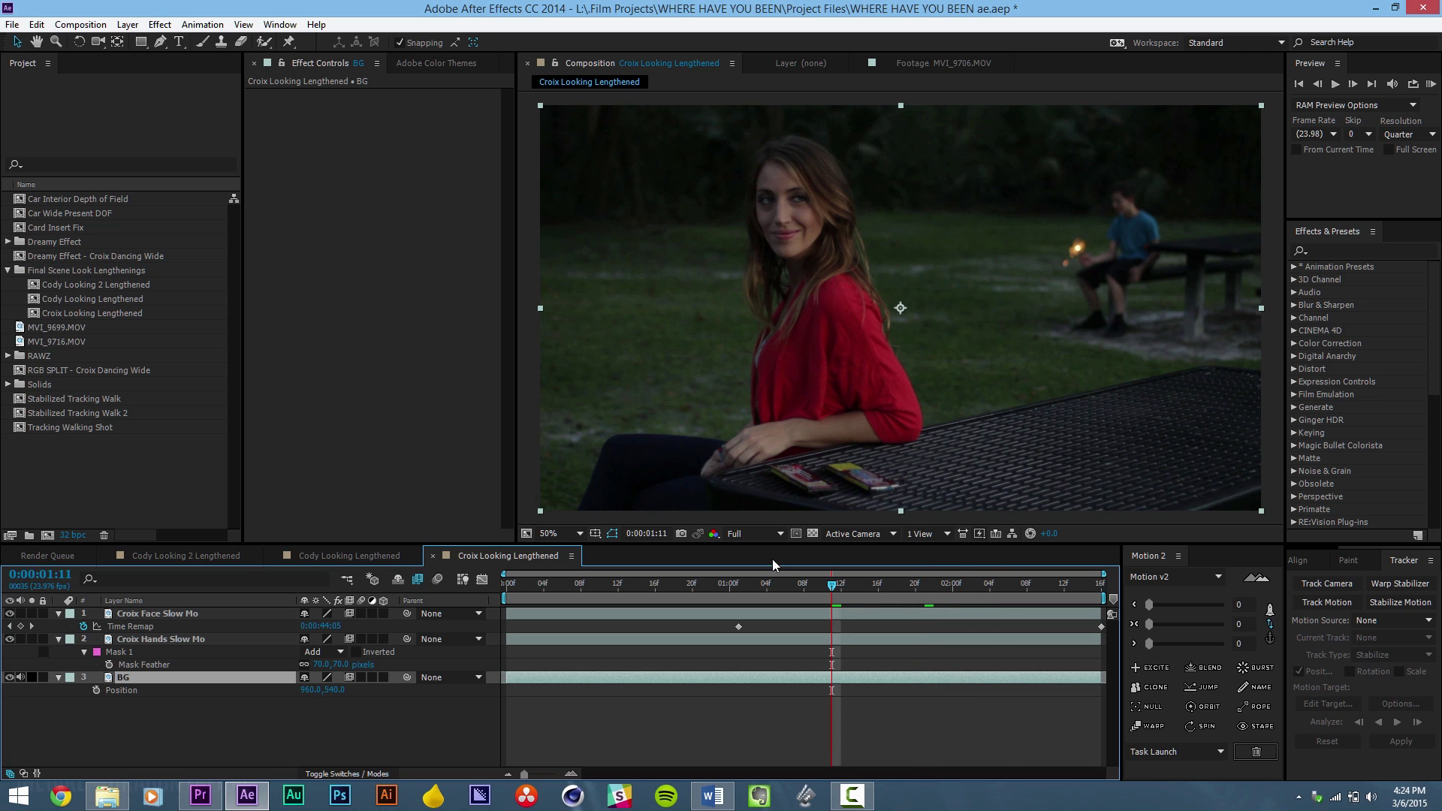
{"action": "left_click", "coordinate": [166, 638]}
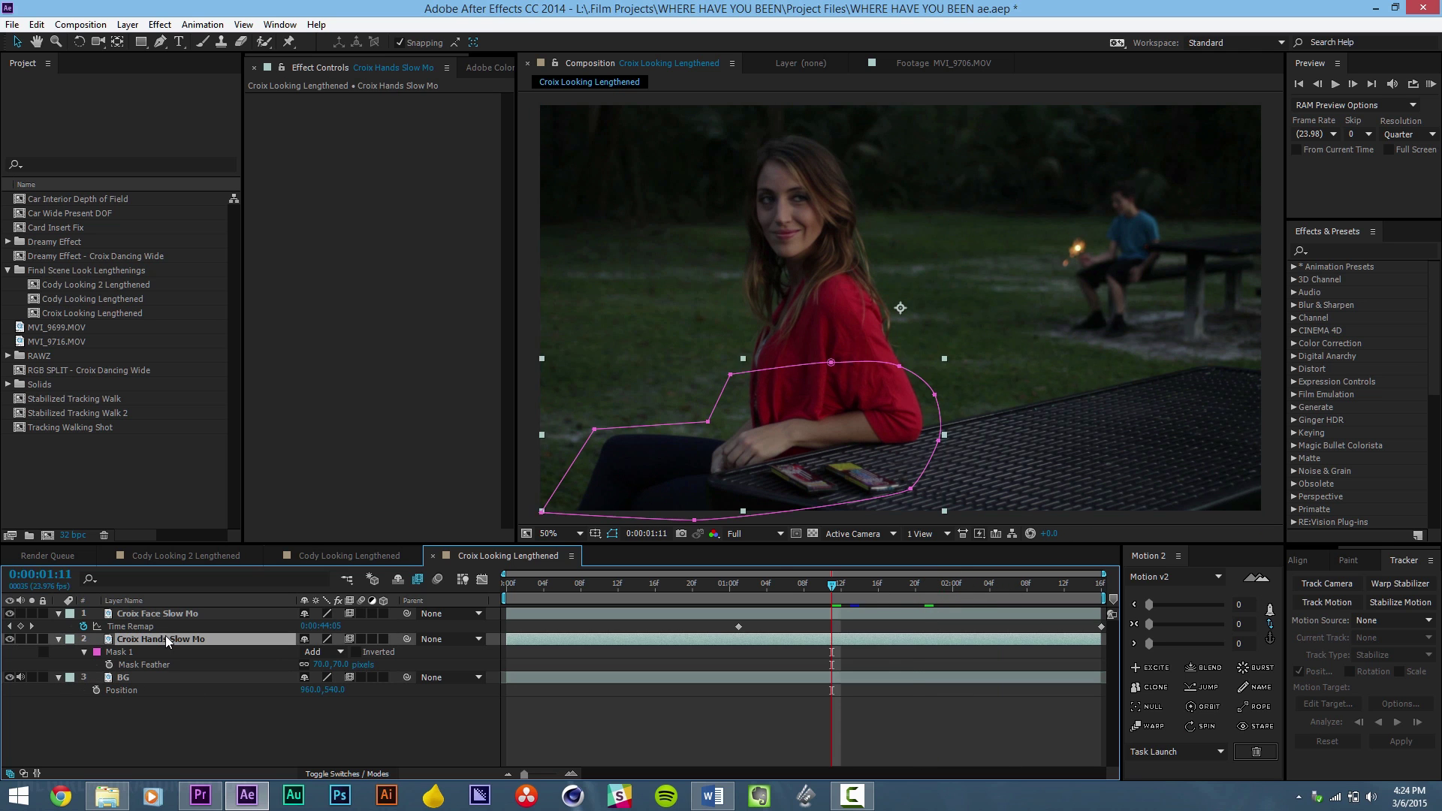
{"action": "left_click", "coordinate": [777, 584]}
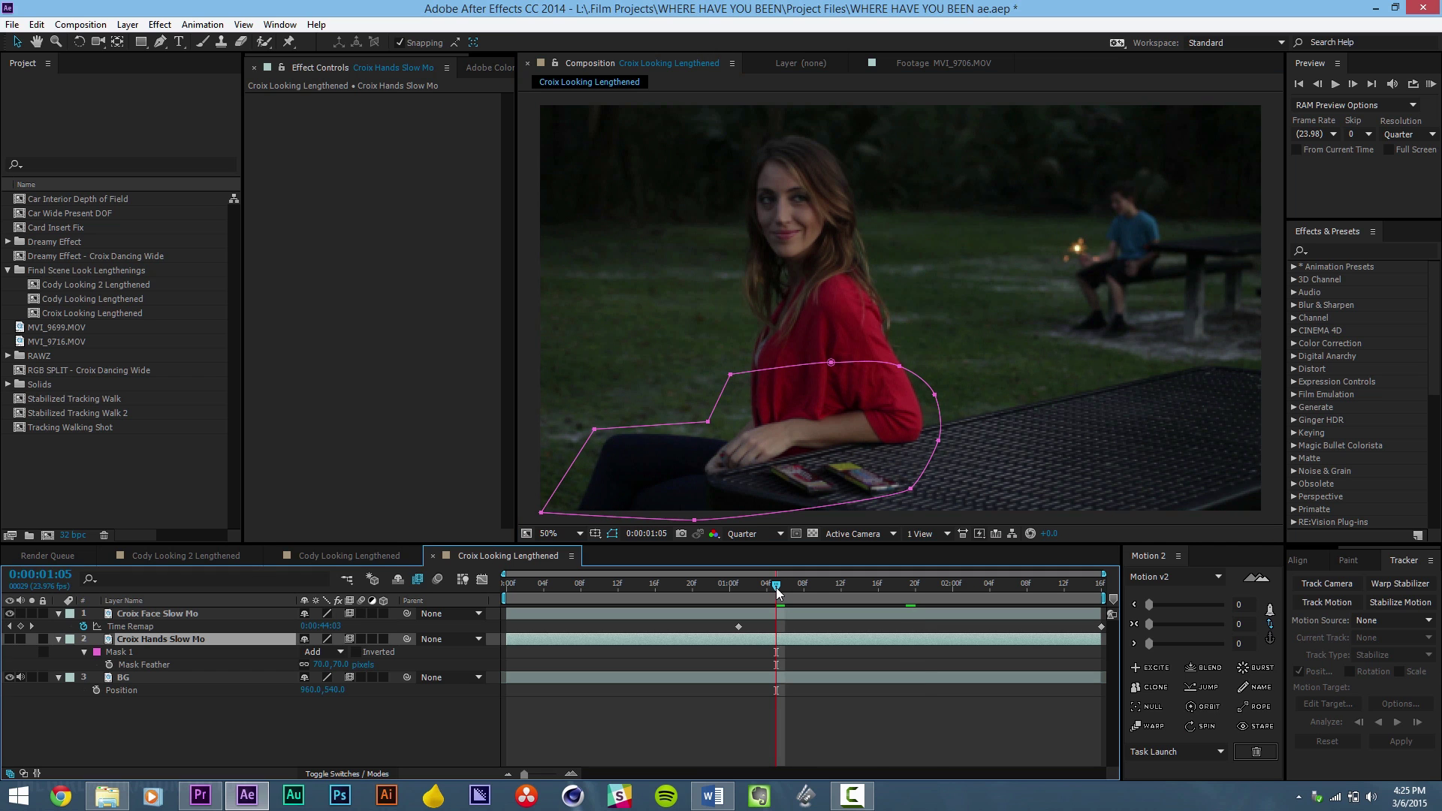
{"action": "left_click_drag", "start_coordinate": [776, 587], "coordinate": [887, 589]}
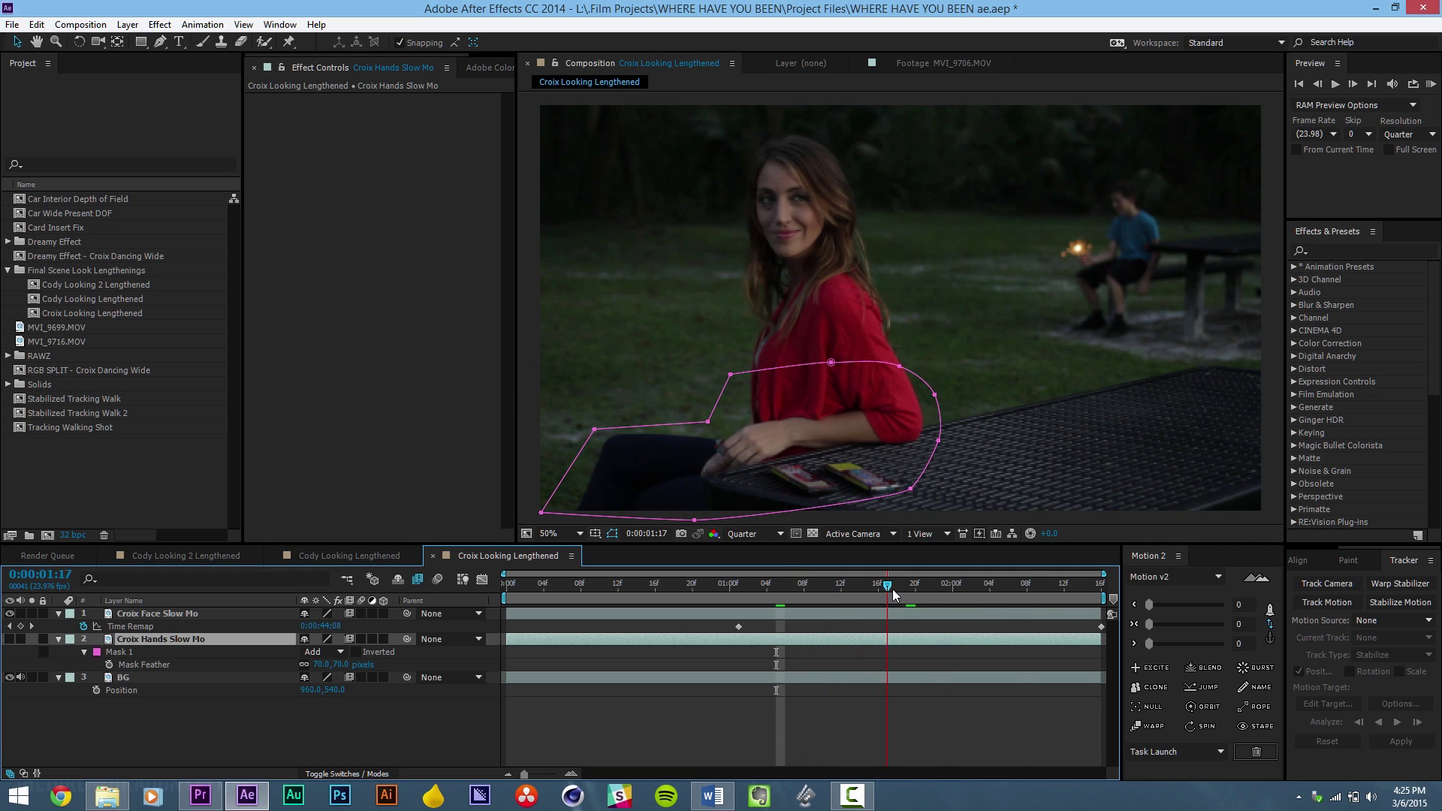
Compare the shot with and without the Croix Hands Slow Mo layer, ending at 0:00:01:22.
{"action": "left_click", "coordinate": [10, 639]}
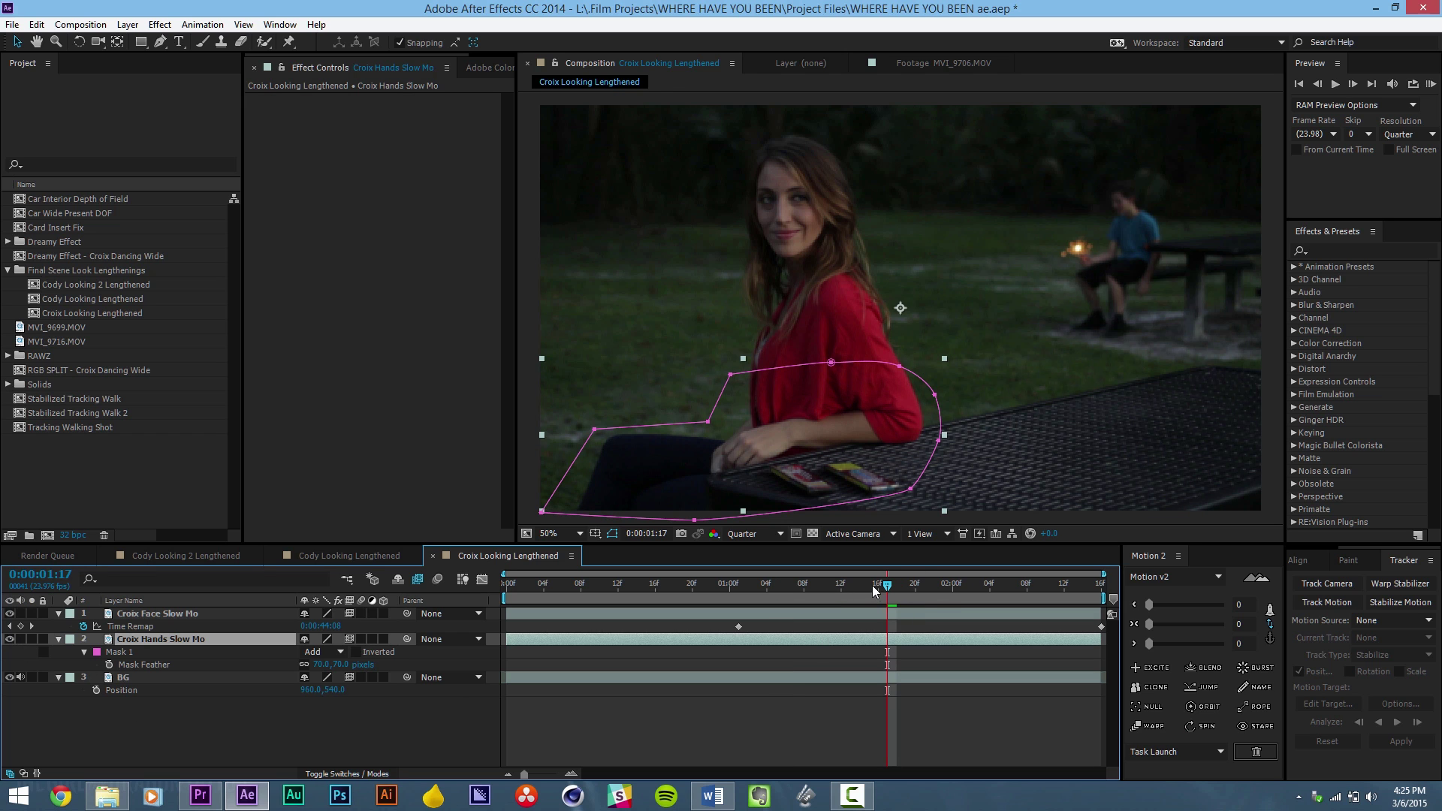
{"action": "left_click_drag", "start_coordinate": [831, 584], "coordinate": [835, 597]}
{"action": "left_click", "coordinate": [948, 593]}
{"action": "key", "text": "ctrl+z"}
{"action": "left_click_drag", "start_coordinate": [934, 593], "coordinate": [849, 585]}
{"action": "left_click", "coordinate": [9, 639]}
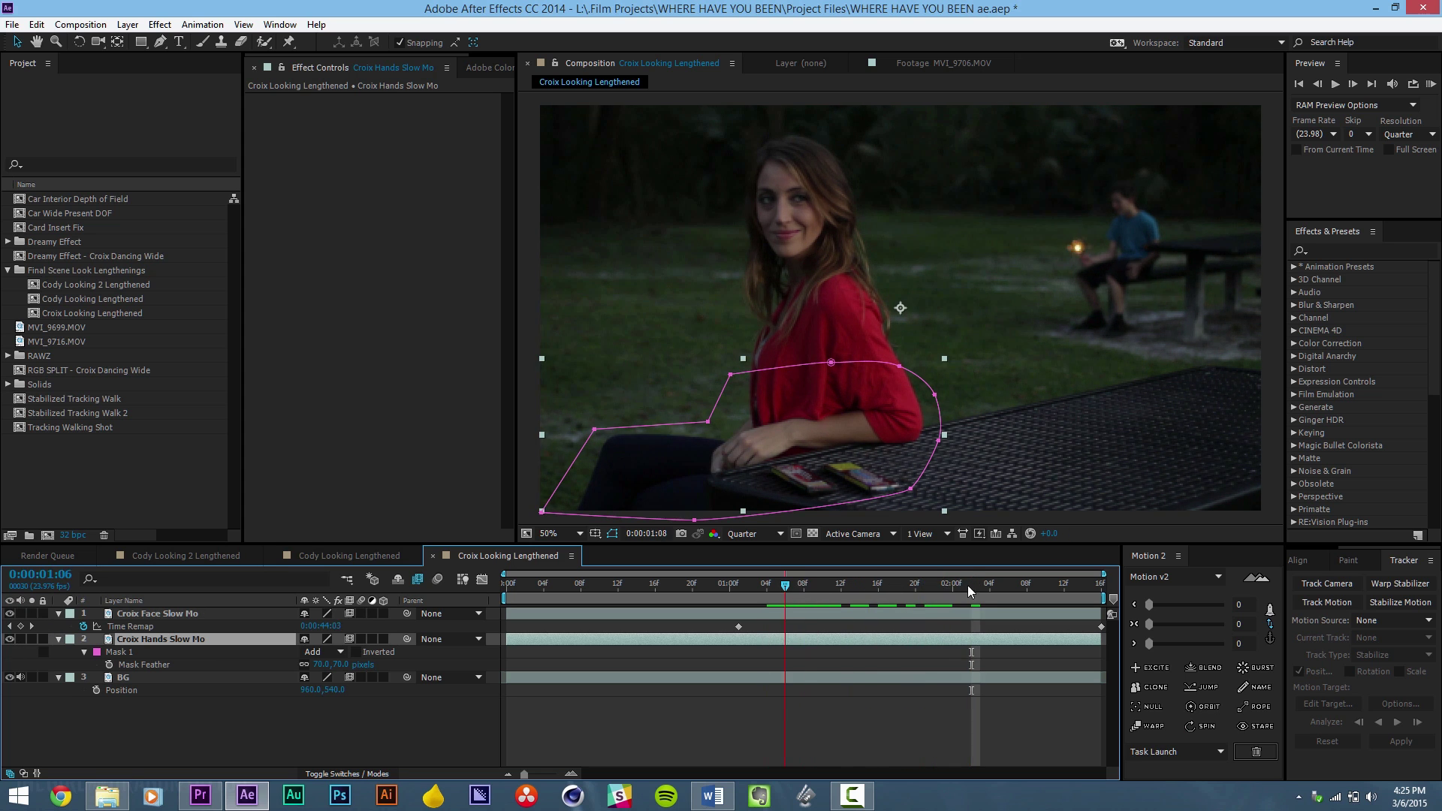
{"action": "left_click_drag", "start_coordinate": [967, 584], "coordinate": [934, 593]}
{"action": "left_click", "coordinate": [147, 614]}
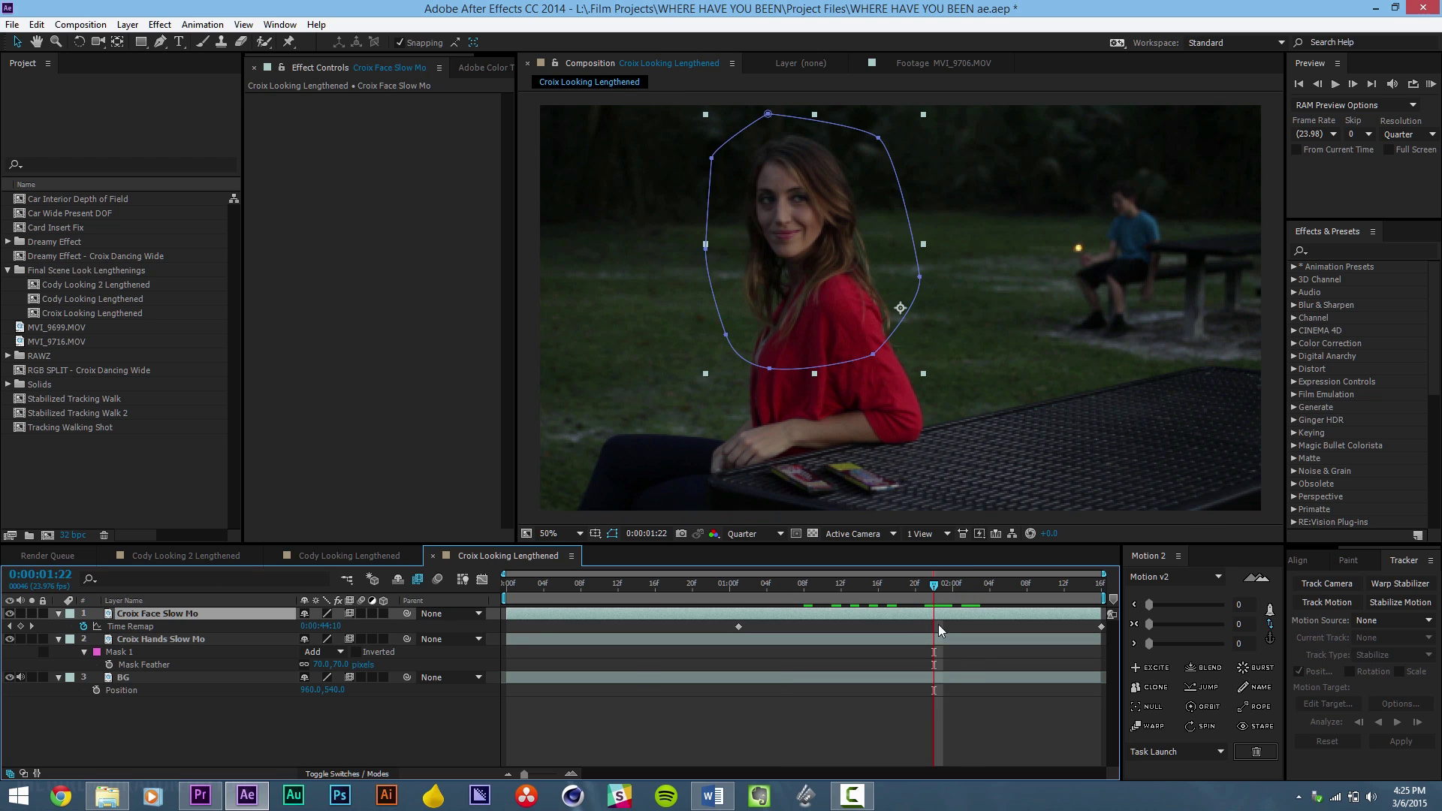
{"action": "left_click", "coordinate": [758, 585]}
{"action": "left_click_drag", "start_coordinate": [864, 583], "coordinate": [1000, 585]}
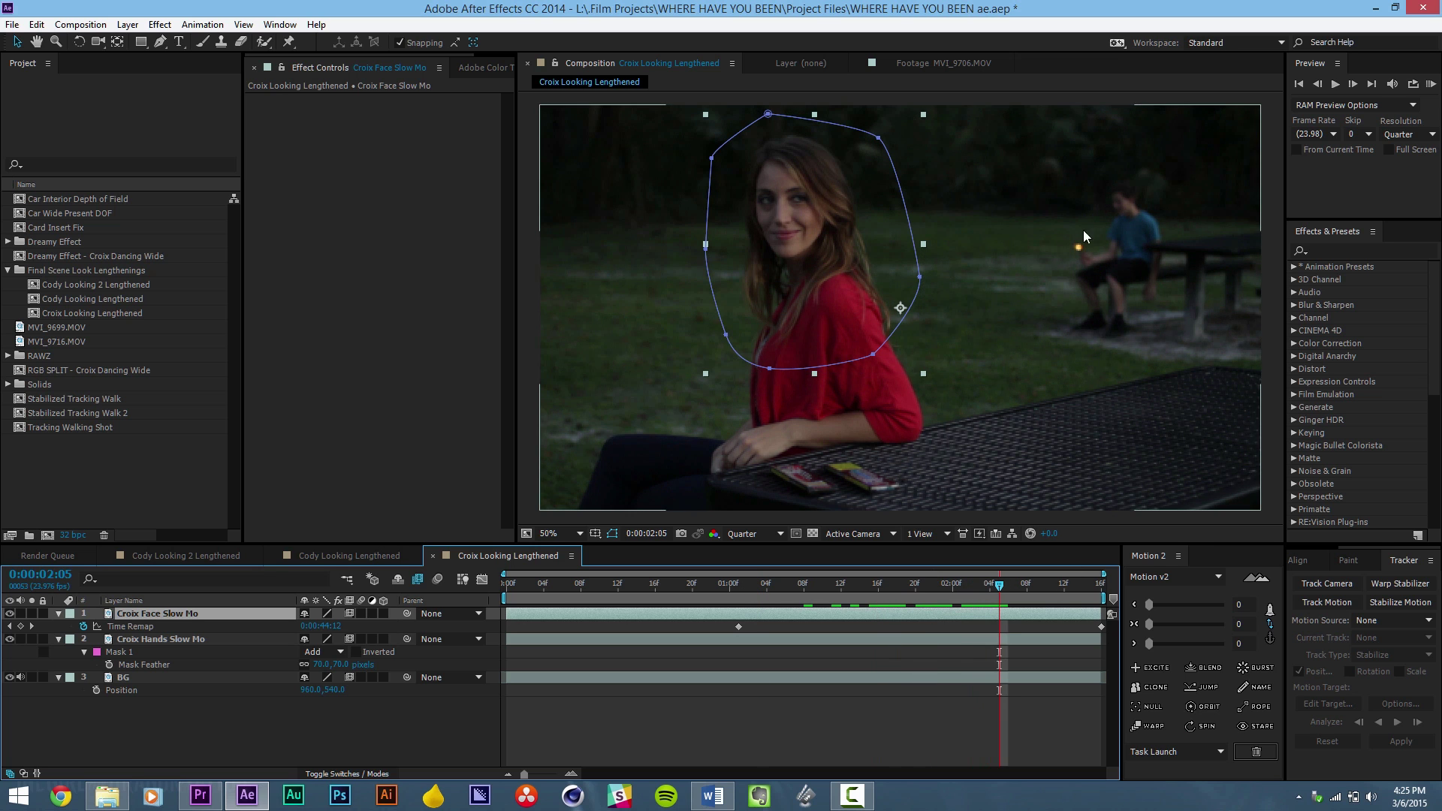
{"action": "left_click_drag", "start_coordinate": [864, 590], "coordinate": [683, 586]}
{"action": "left_click", "coordinate": [924, 584]}
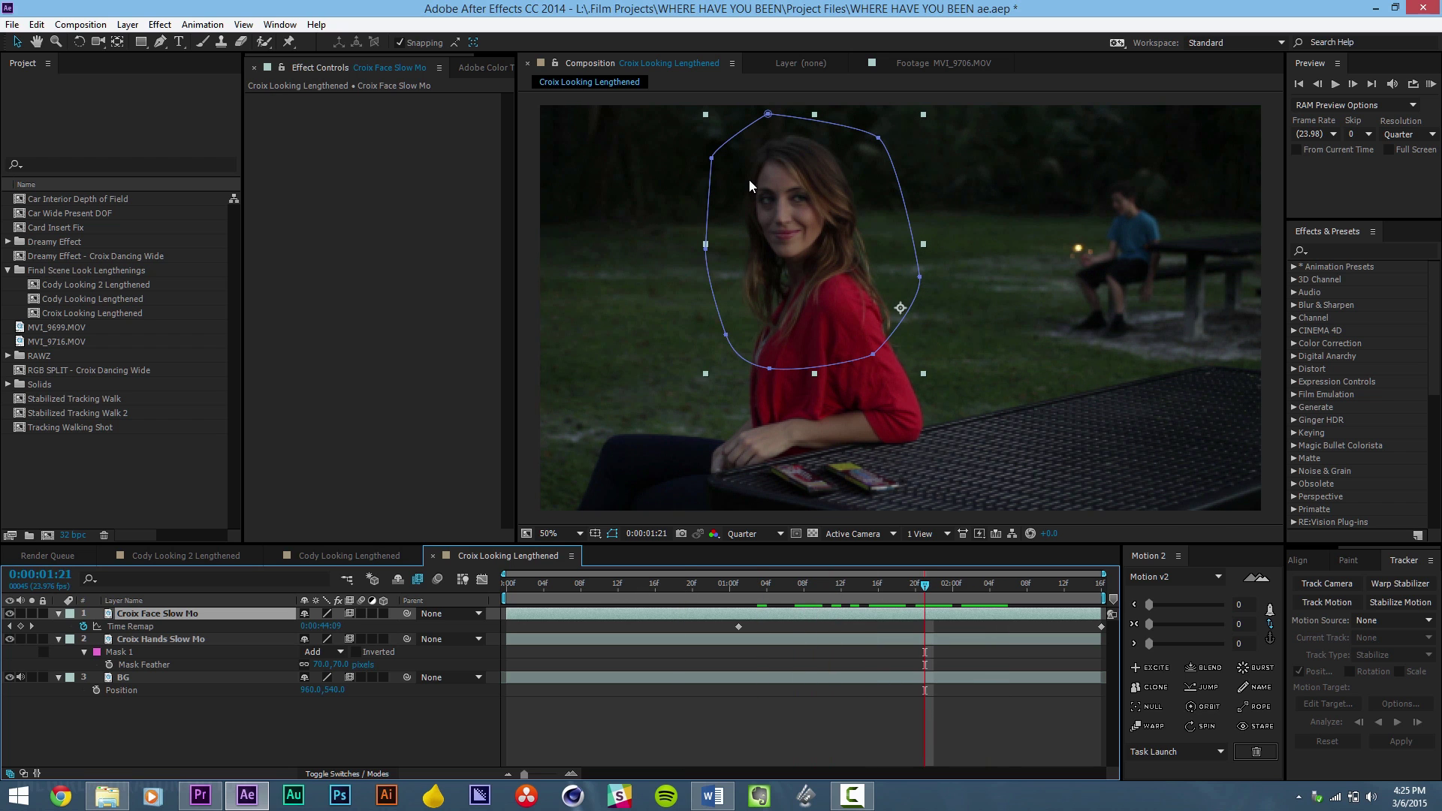